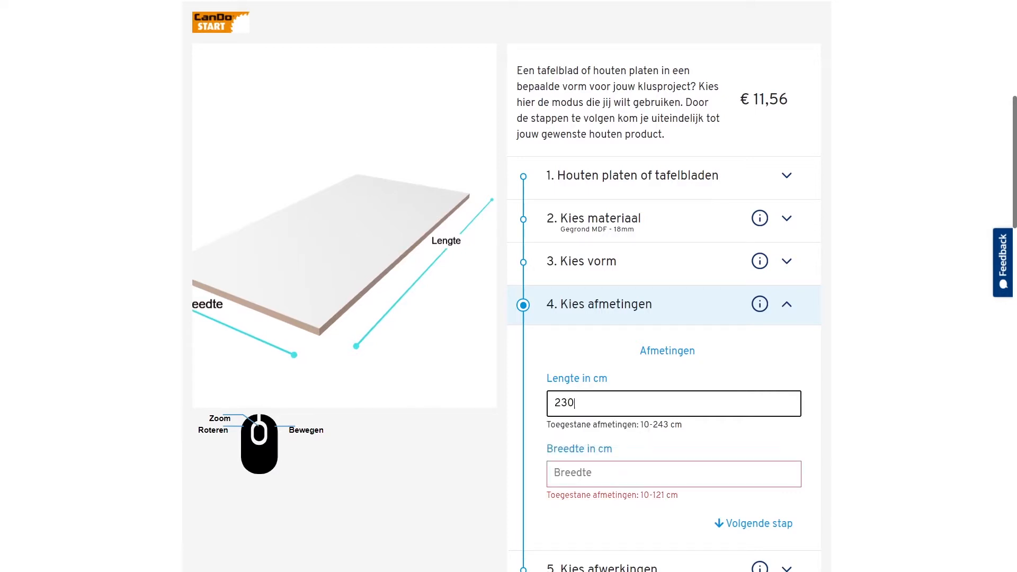
Step: Set the board's width to 100 cm and choose the afronden finish for Rand A
{"action": "left_click", "coordinate": [673, 474]}
{"action": "type", "text": "100"}
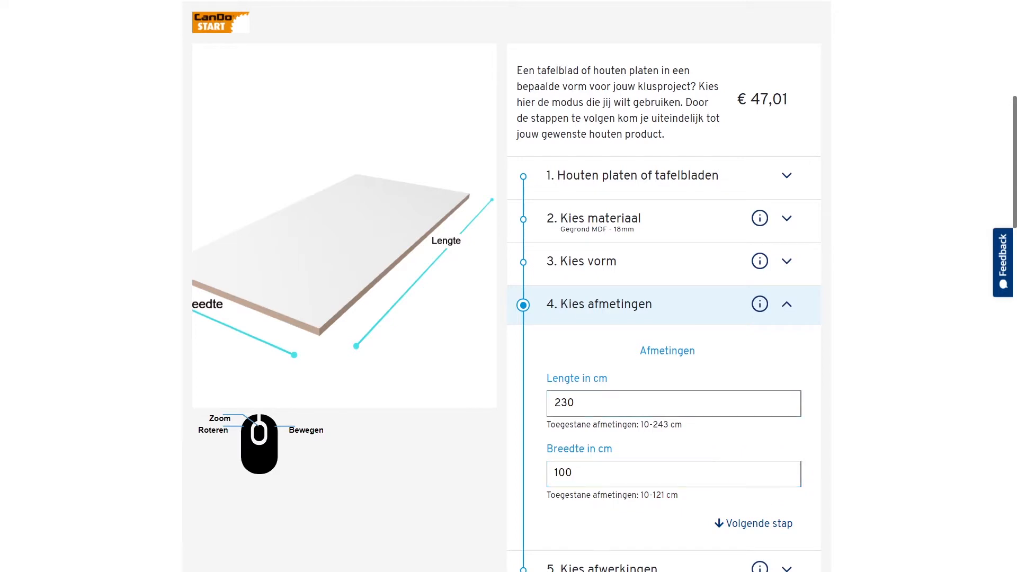
{"action": "left_click", "coordinate": [754, 524]}
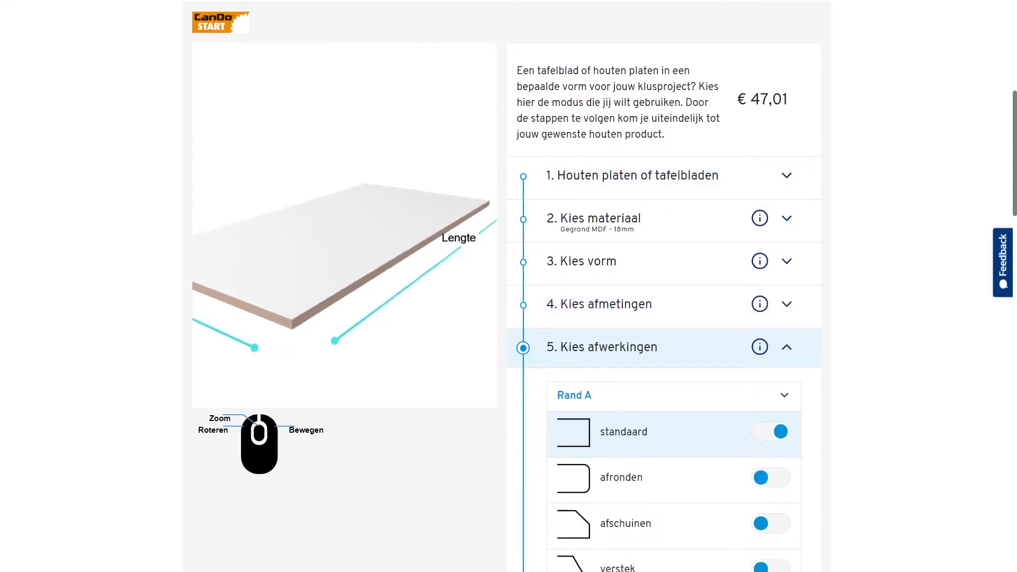
{"action": "left_click", "coordinate": [771, 477]}
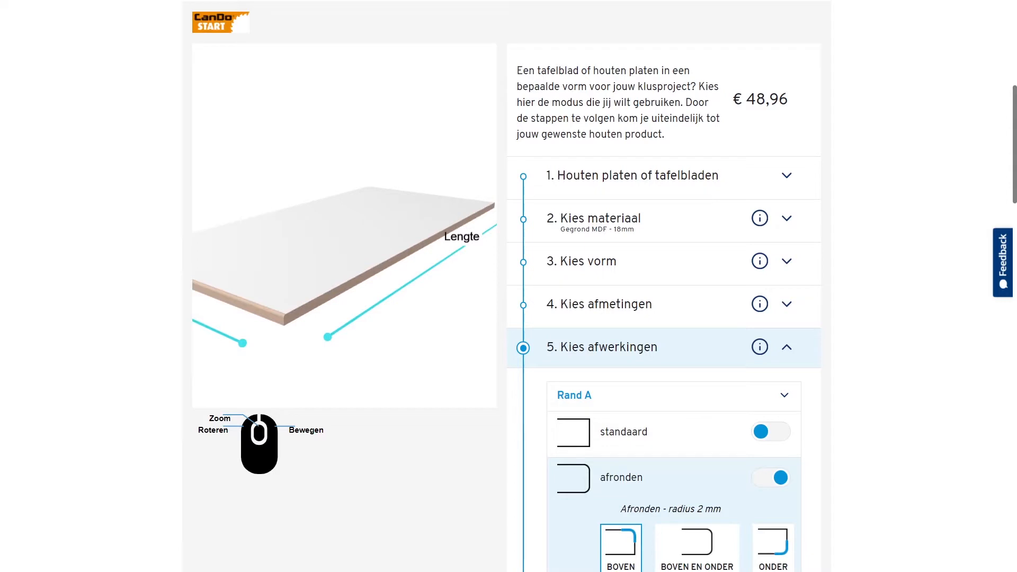
{"action": "left_click", "coordinate": [787, 347]}
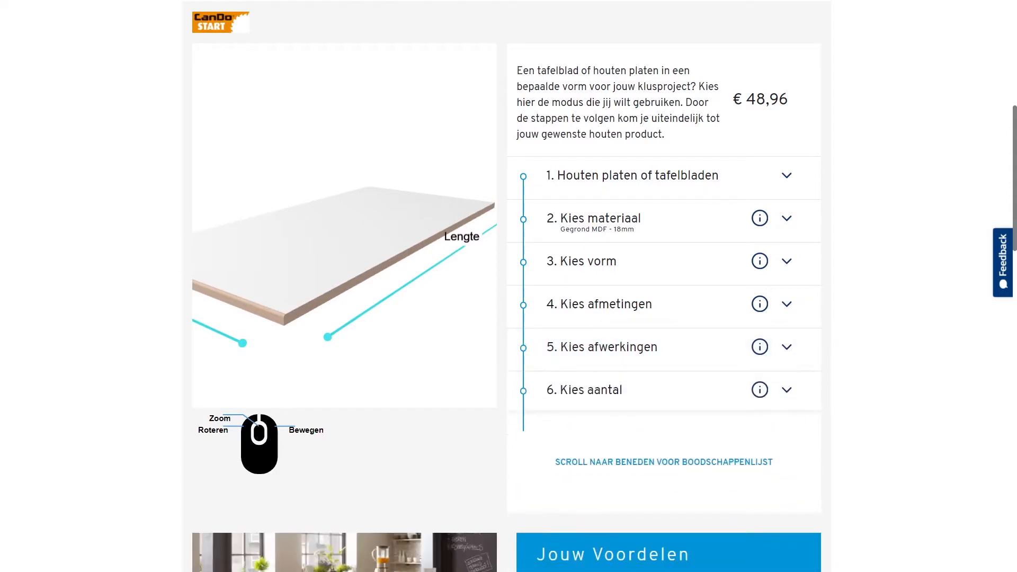
Step: Set the number of boards to 60 in the Kies aantal step
{"action": "left_click", "coordinate": [786, 390]}
{"action": "double_click", "coordinate": [557, 475]}
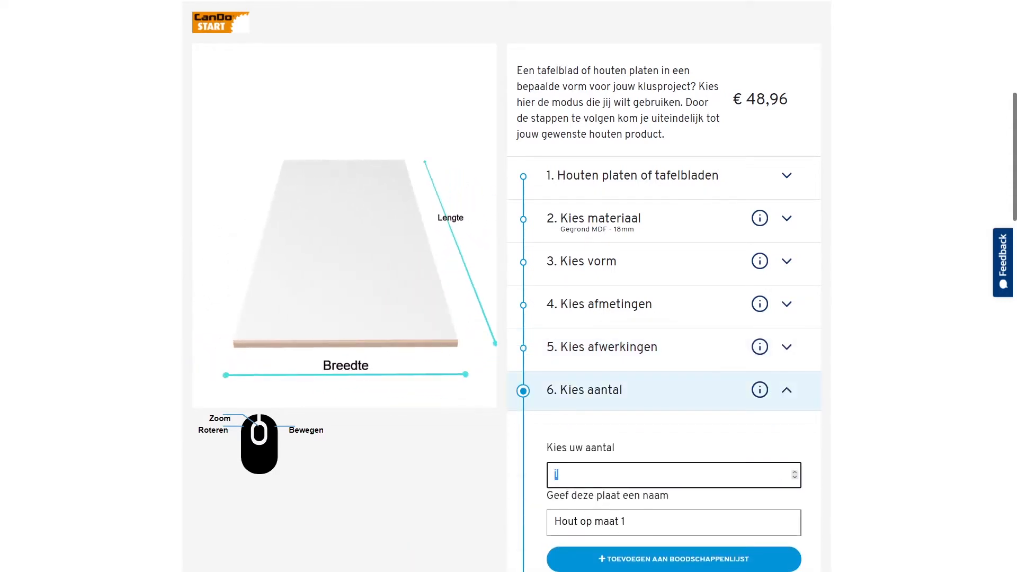
{"action": "type", "text": "60"}
{"action": "key", "text": "Tab"}
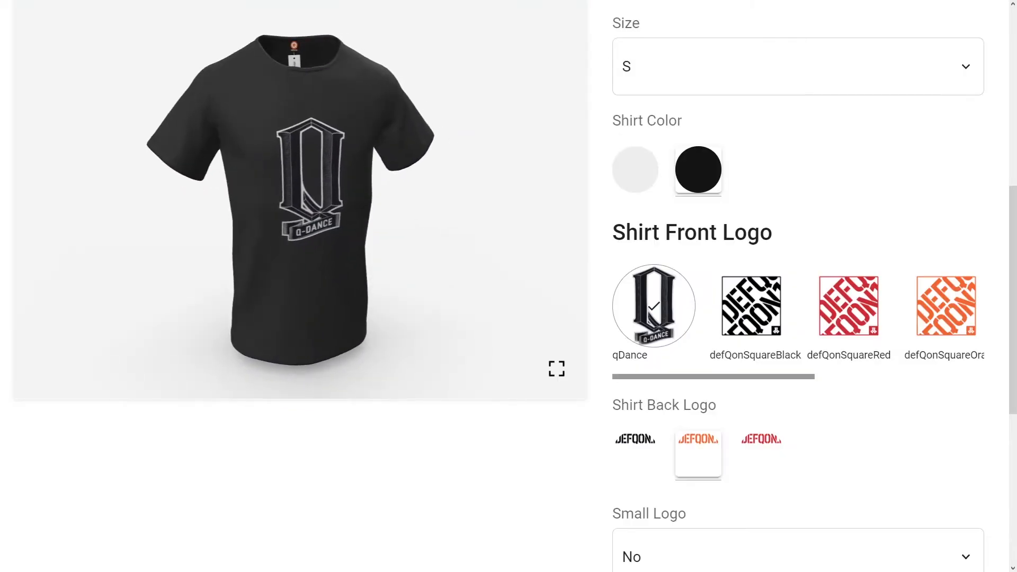
Step: Switch the shirt color to white and back to black, and open the size choices
{"action": "left_click", "coordinate": [635, 170]}
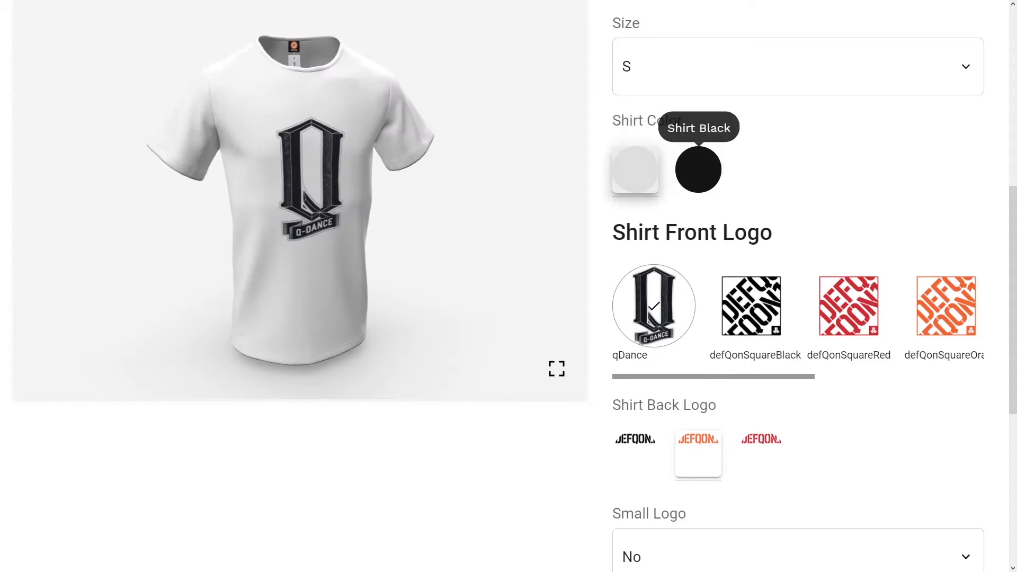
{"action": "left_click", "coordinate": [698, 169]}
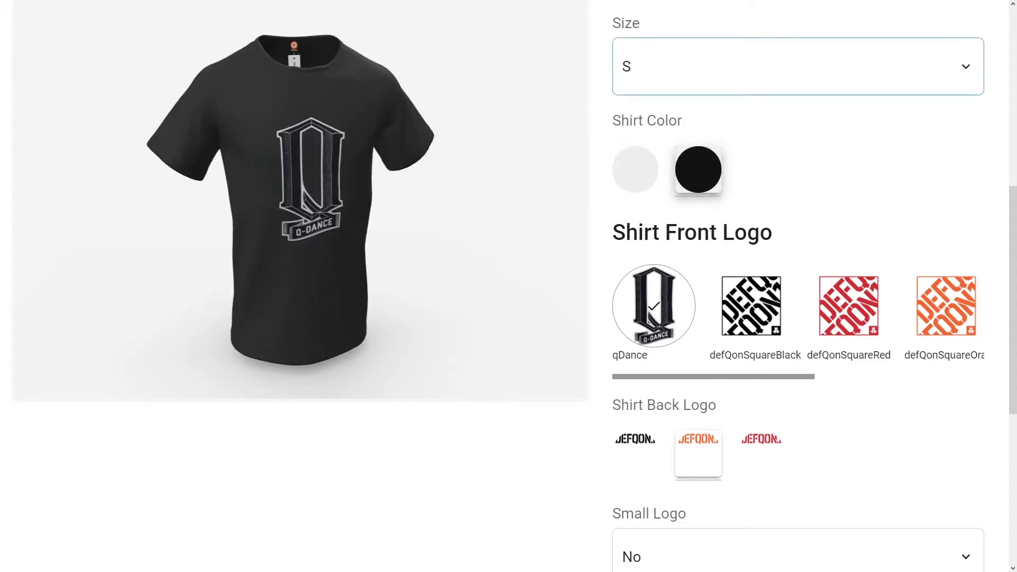
{"action": "left_click", "coordinate": [798, 67]}
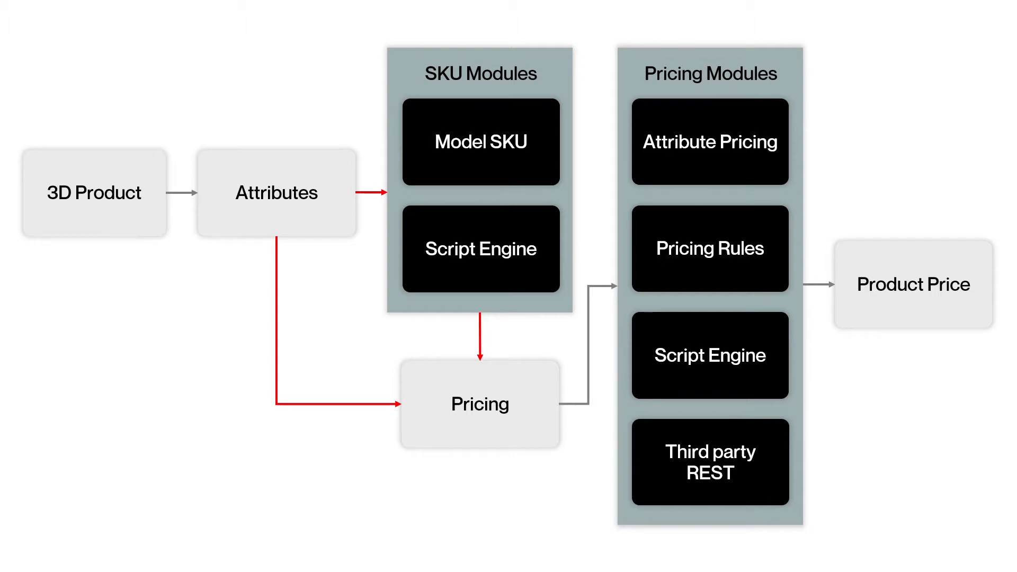
{"action": "key", "text": "Right"}
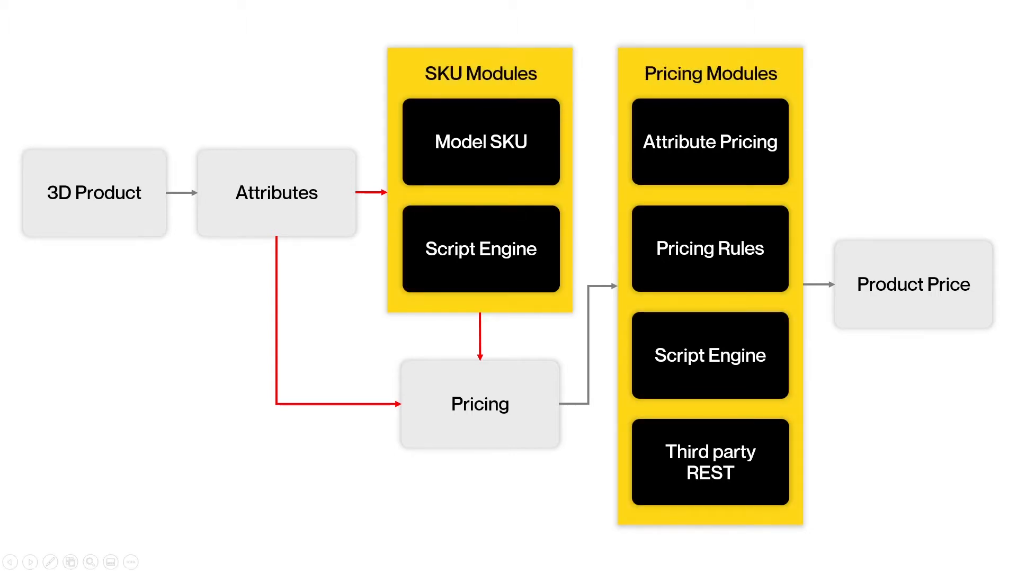
{"action": "key", "text": "alt+Tab"}
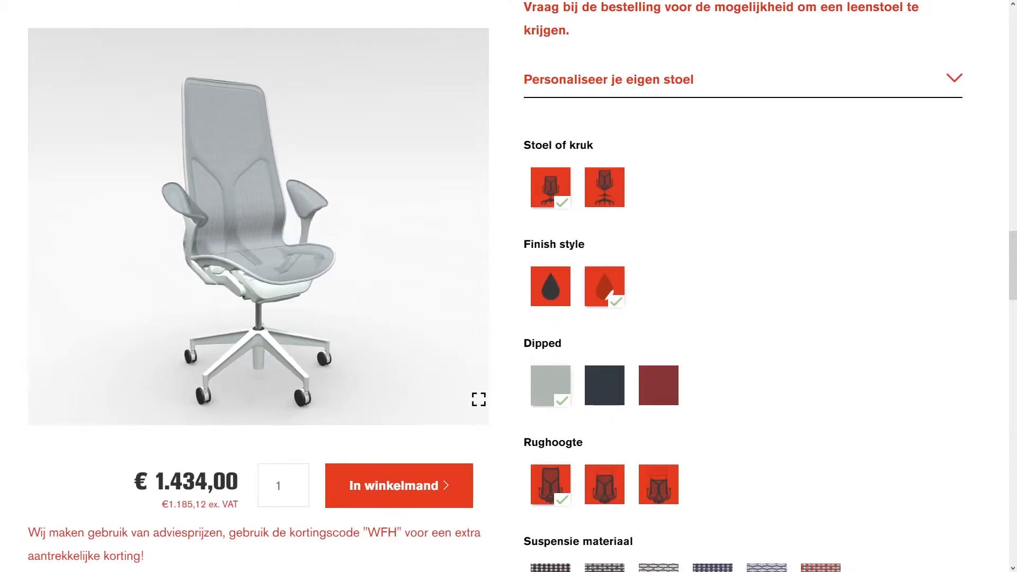
Step: Configure the seat as a kruk with the Regular finish style, Lage rug back height and the third suspension material
{"action": "left_click", "coordinate": [604, 187]}
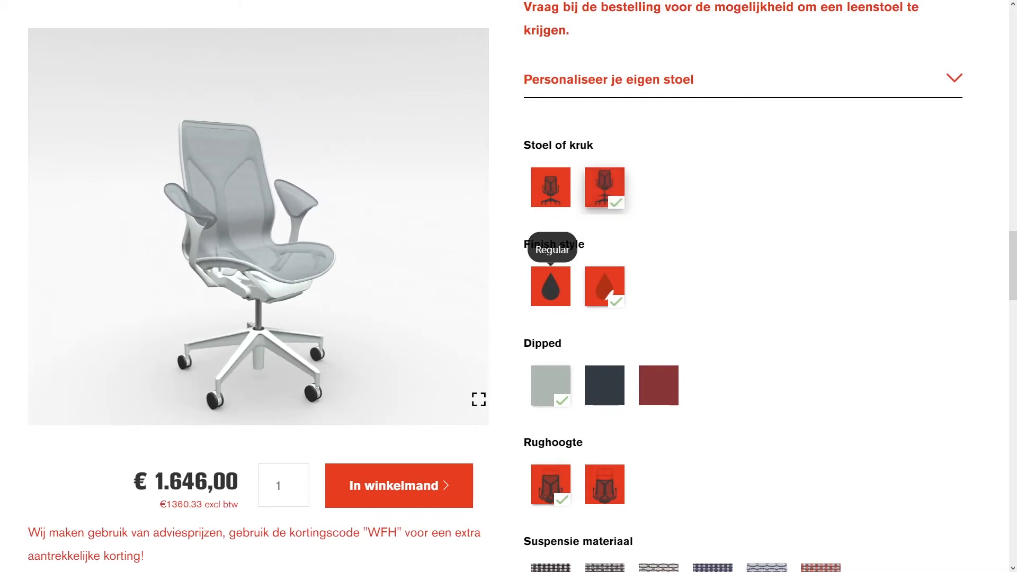
{"action": "left_click", "coordinate": [551, 286]}
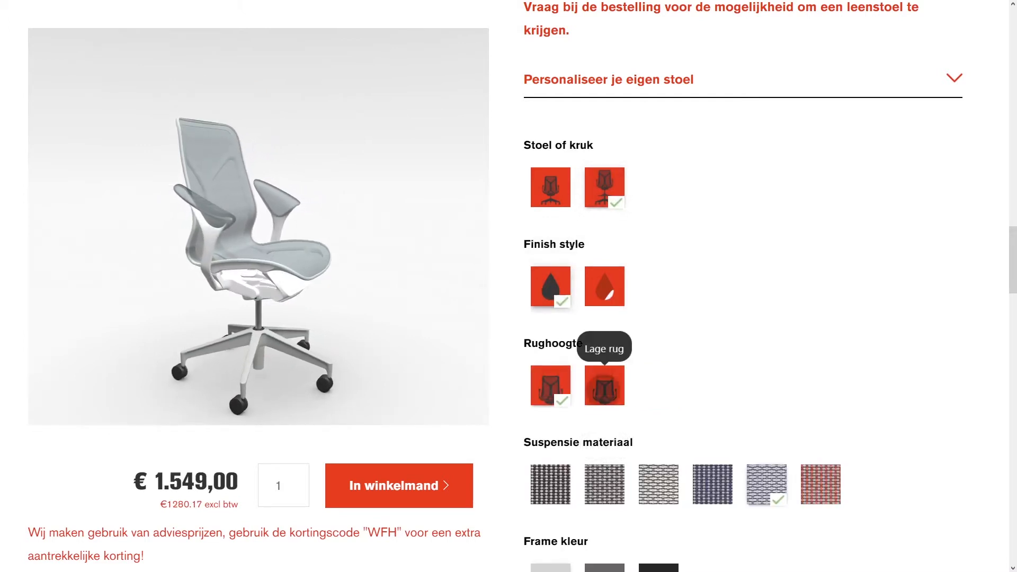
{"action": "left_click", "coordinate": [604, 385]}
{"action": "left_click", "coordinate": [659, 484]}
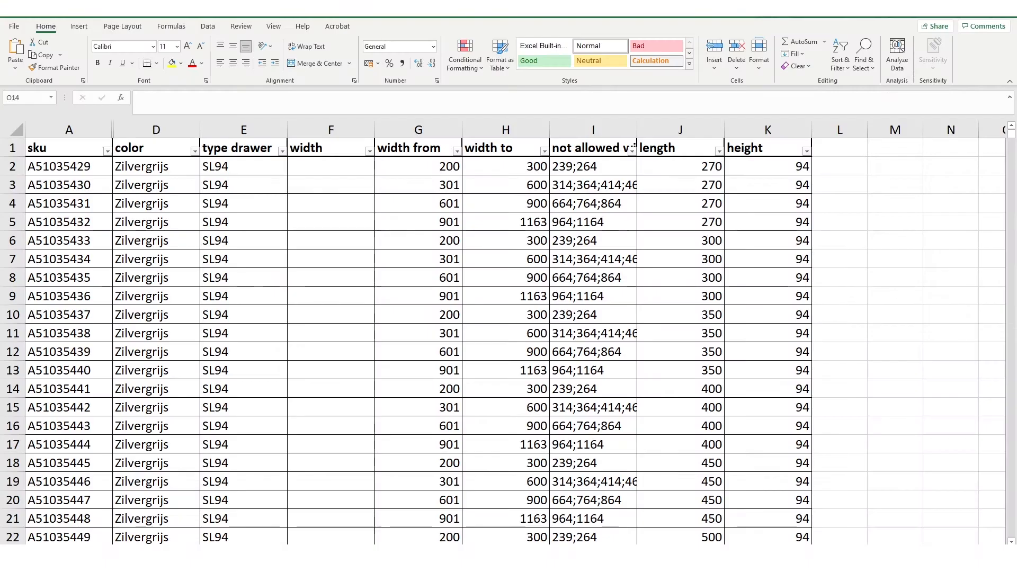
Step: Look through the drawer SKU rows with their width ranges, disallowed values, lengths and heights
{"action": "scroll", "coordinate": [503, 339], "scroll_direction": "down", "scroll_amount": 1}
{"action": "scroll", "coordinate": [504, 339], "scroll_direction": "down", "scroll_amount": 2}
{"action": "scroll", "coordinate": [503, 339], "scroll_direction": "down", "scroll_amount": 1}
{"action": "scroll", "coordinate": [504, 339], "scroll_direction": "down", "scroll_amount": 2}
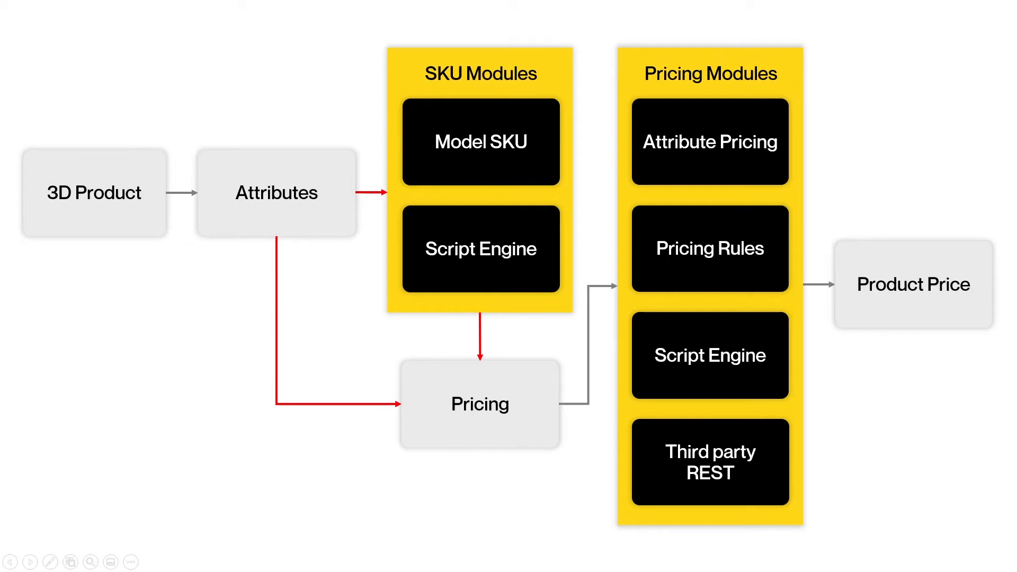
{"action": "key", "text": "Right"}
{"action": "key", "text": "Right"}
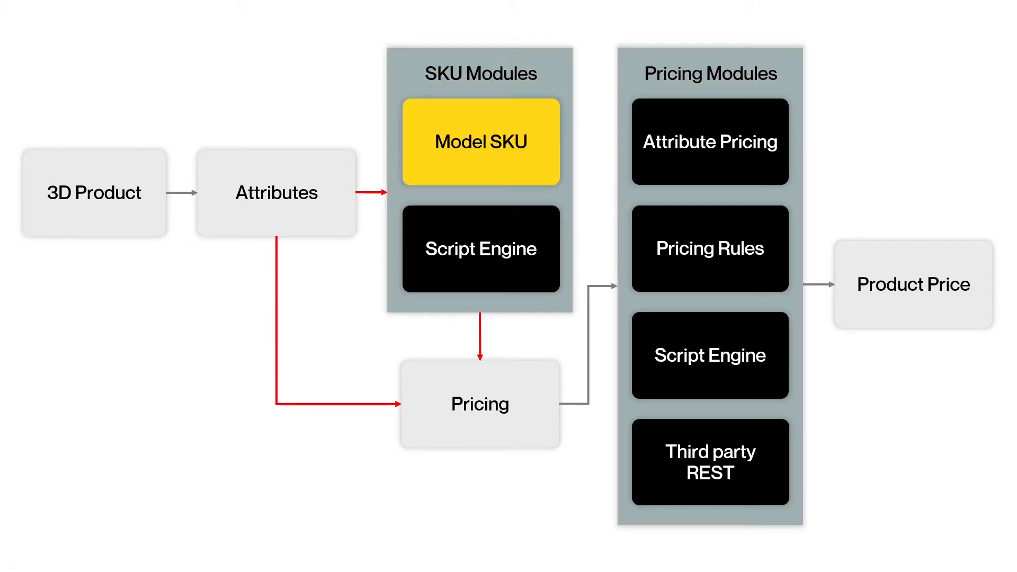
{"action": "key", "text": "Right"}
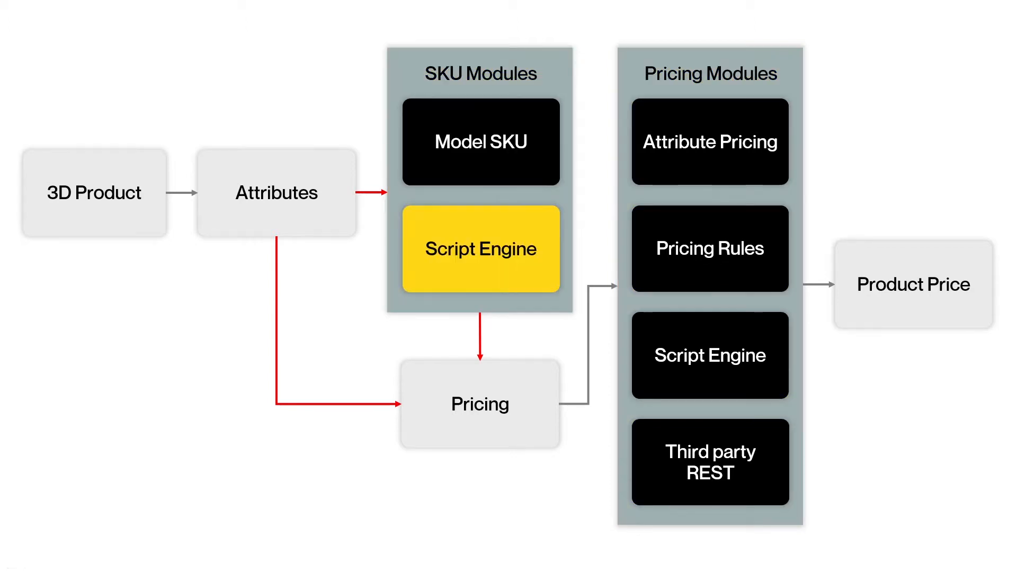
{"action": "key", "text": "Right"}
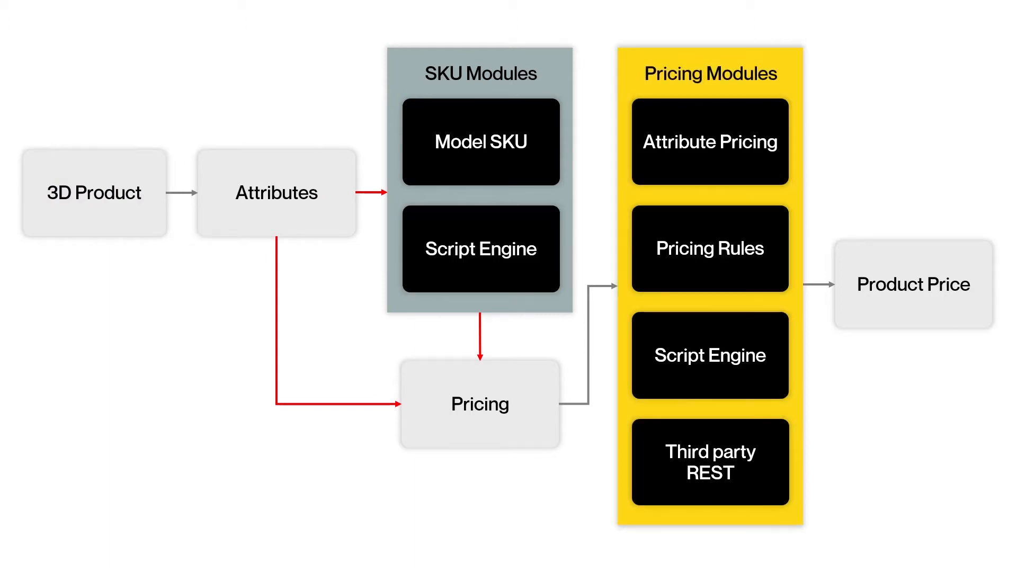
{"action": "key", "text": "Right"}
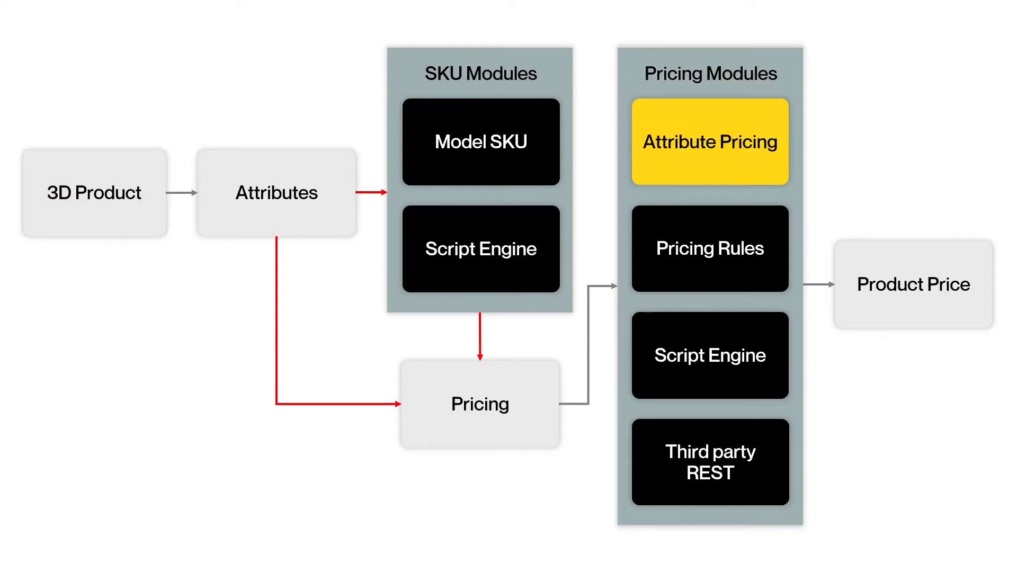
{"action": "key", "text": "Right"}
{"action": "key", "text": "Right"}
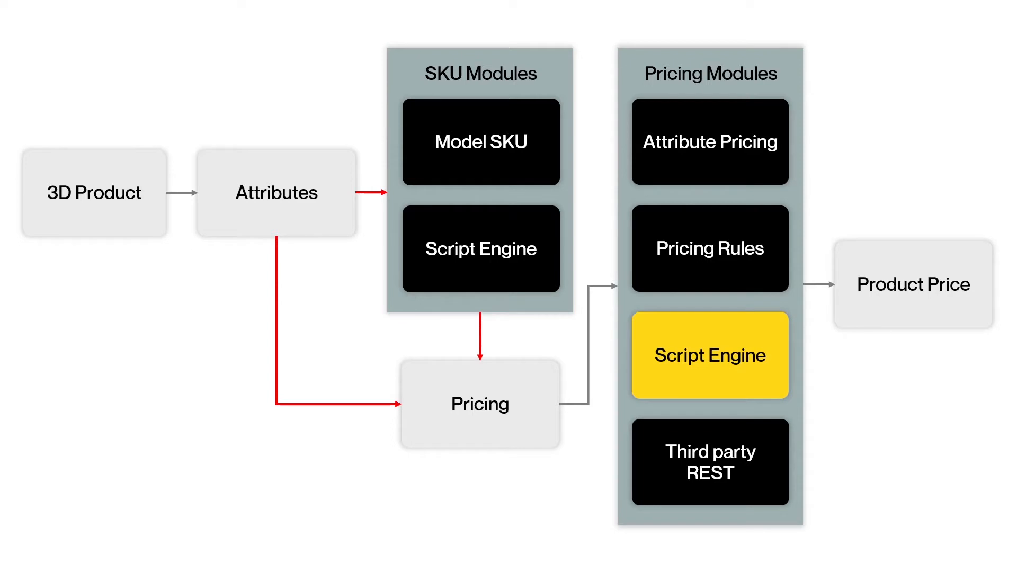
{"action": "key", "text": "Right"}
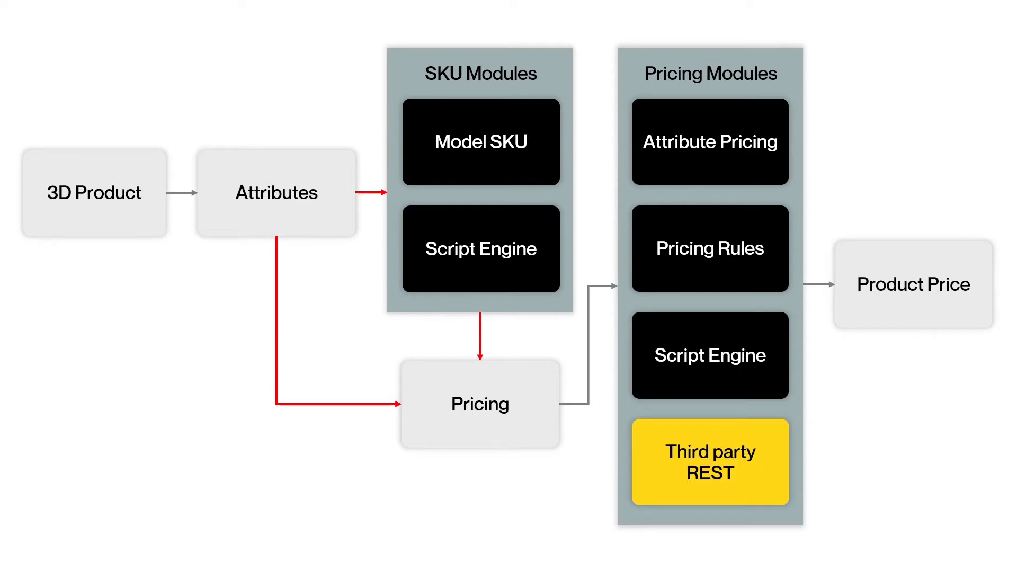
{"action": "key", "text": "Right"}
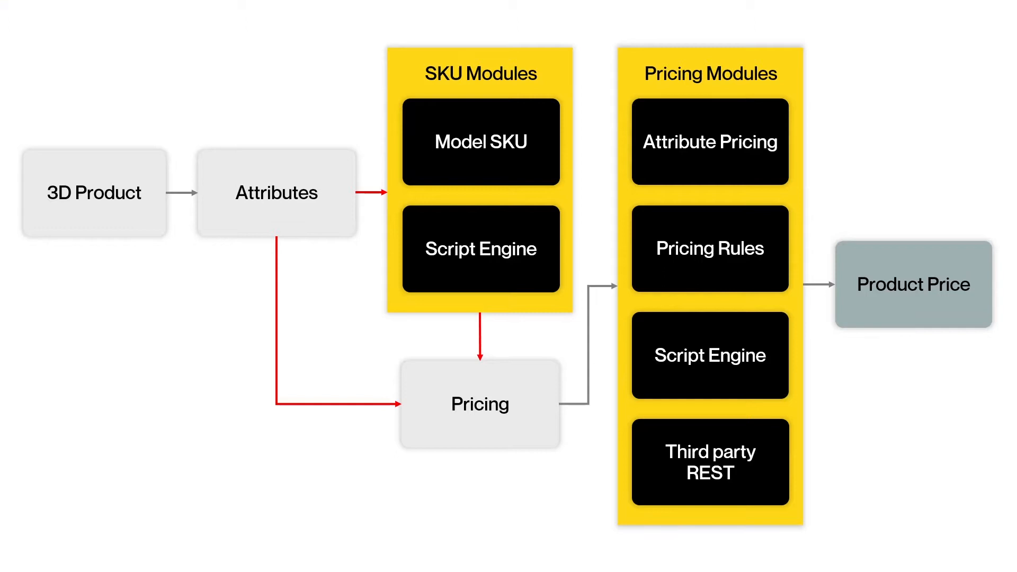
{"action": "key", "text": "Right"}
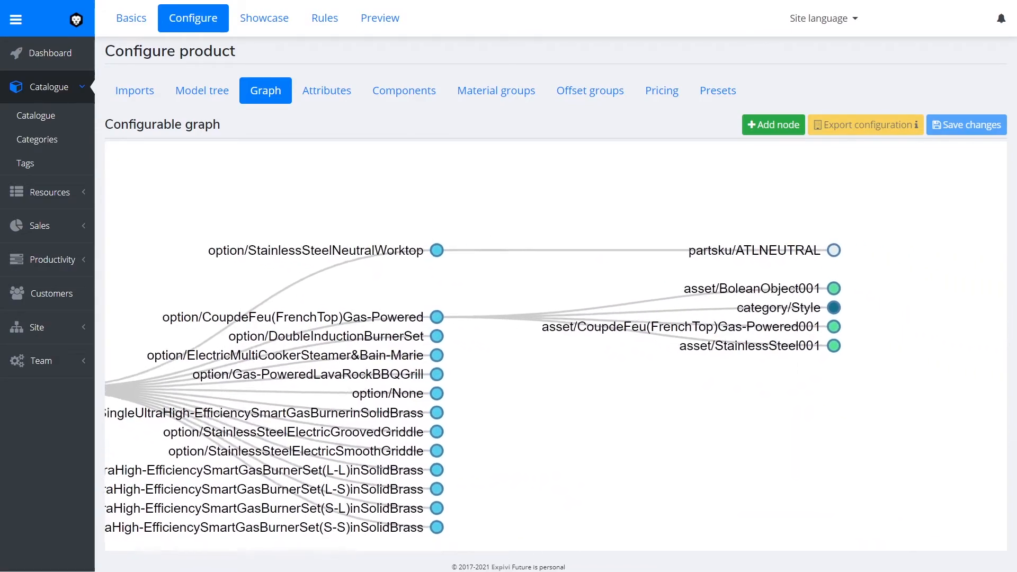
Step: Expand category/Style in the configurable graph and its LeClassique, LeContemporaine and LeTransitionnel options to inspect their part SKUs
{"action": "left_click", "coordinate": [820, 306]}
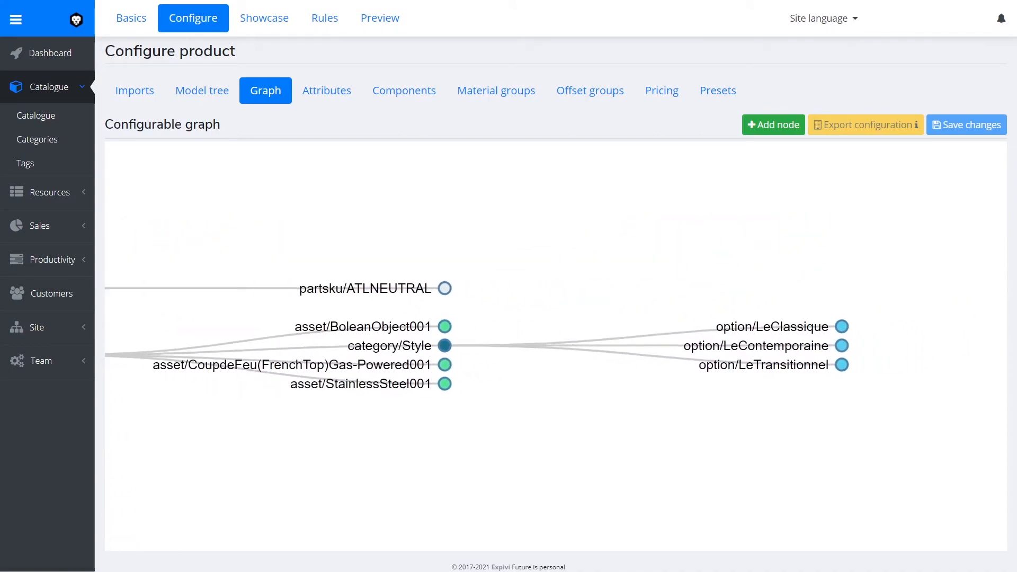
{"action": "left_click", "coordinate": [842, 327]}
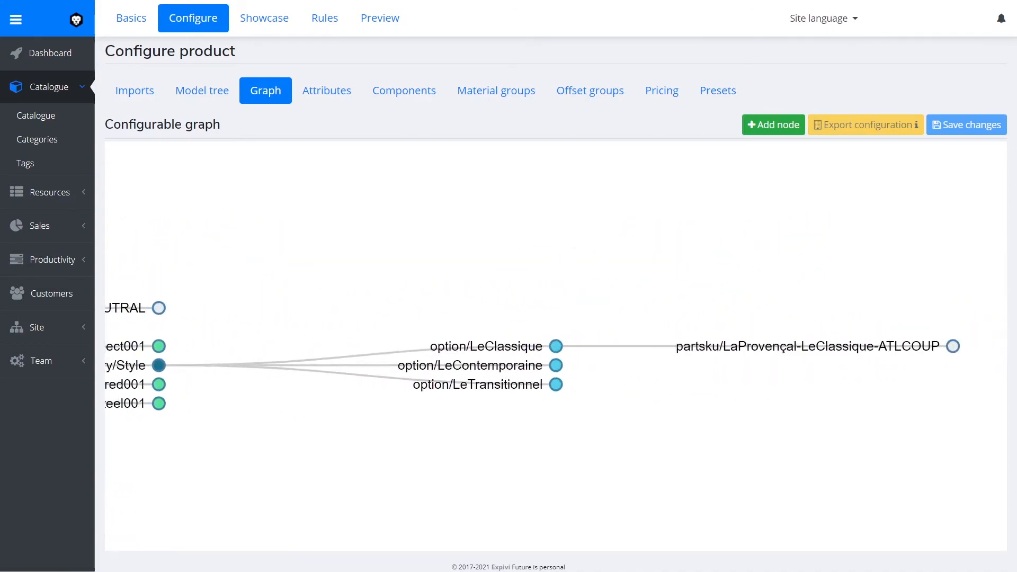
{"action": "left_click", "coordinate": [556, 365]}
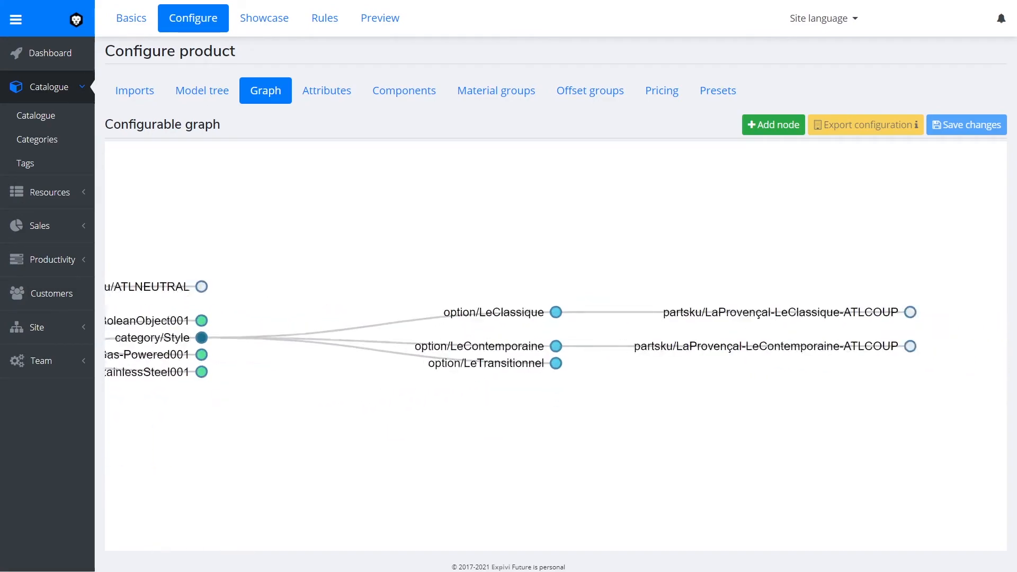
{"action": "left_click", "coordinate": [556, 362]}
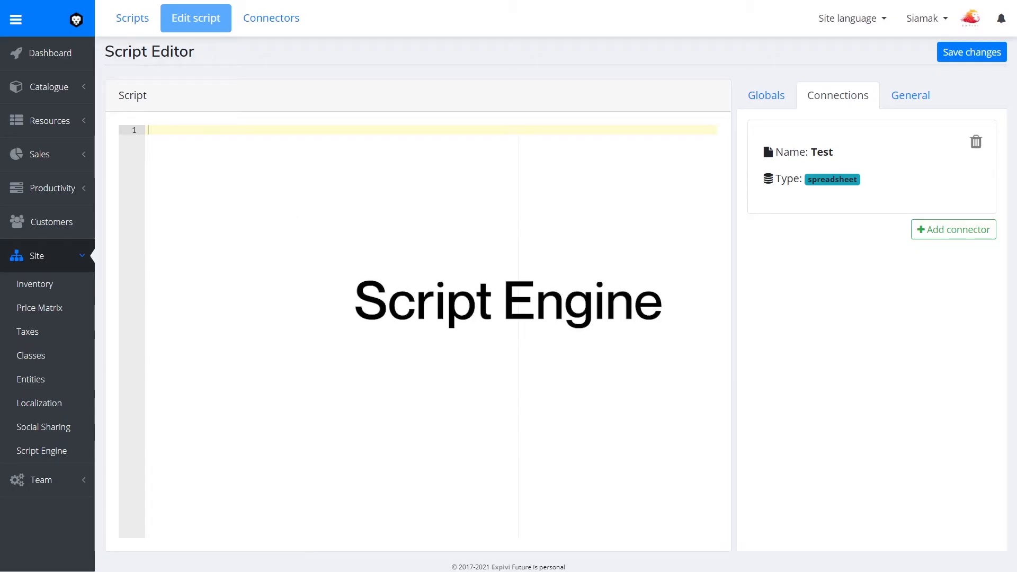
Step: Write a script that connects excel to ‘Test’, comments "Calculate your SKU based on Excel or CSV file", and returns [‘SKU2’, ‘SKU4’]
{"action": "type", "text": "let excel = xpv.connect(‘Test’);"}
{"action": "key", "text": "Return"}
{"action": "key", "text": "Return"}
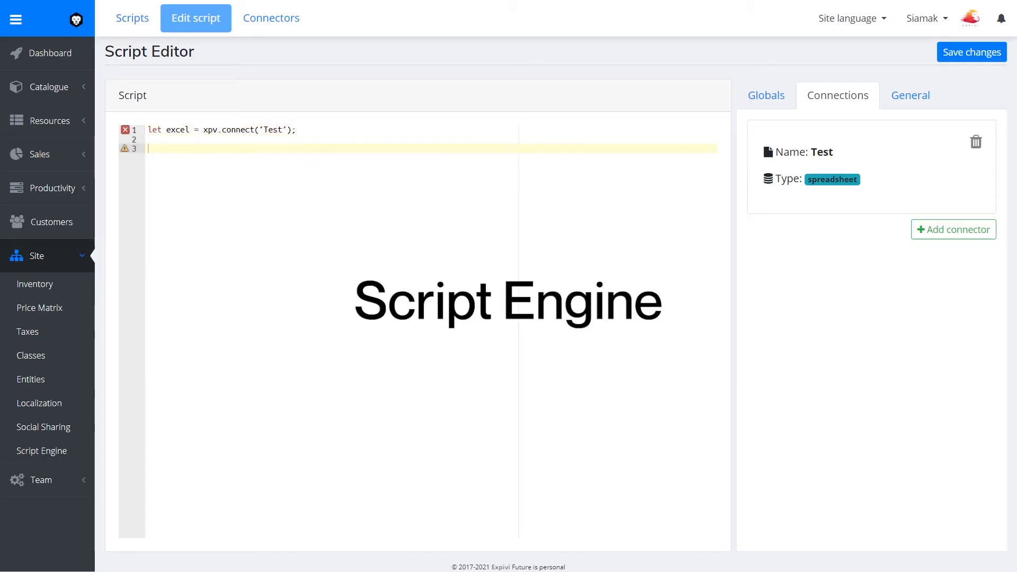
{"action": "type", "text": "// Calculate your SKU based on Excel or CSV file"}
{"action": "key", "text": "Return"}
{"action": "key", "text": "Return"}
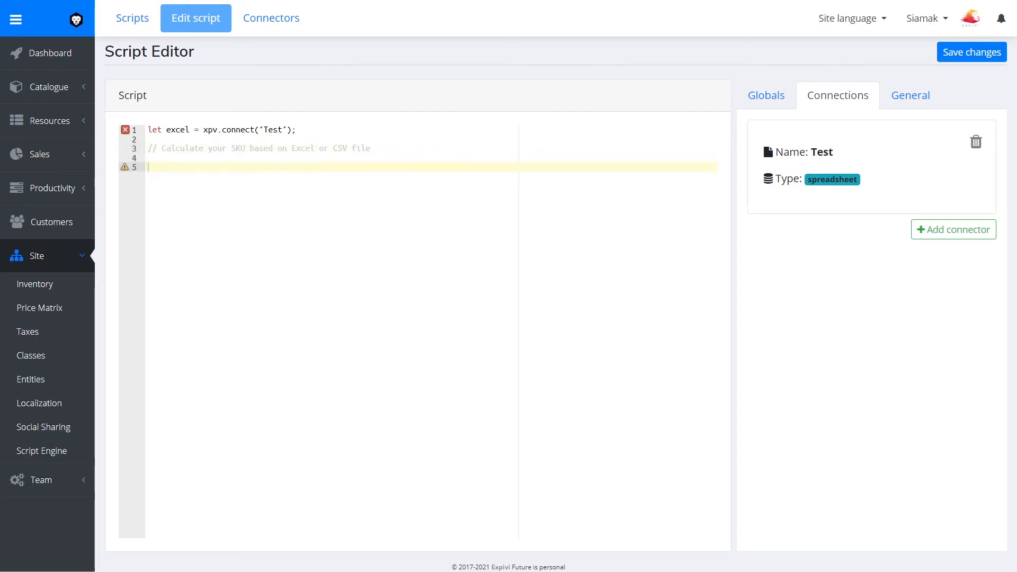
{"action": "type", "text": "return [‘SKU2’, ‘SKU4’];"}
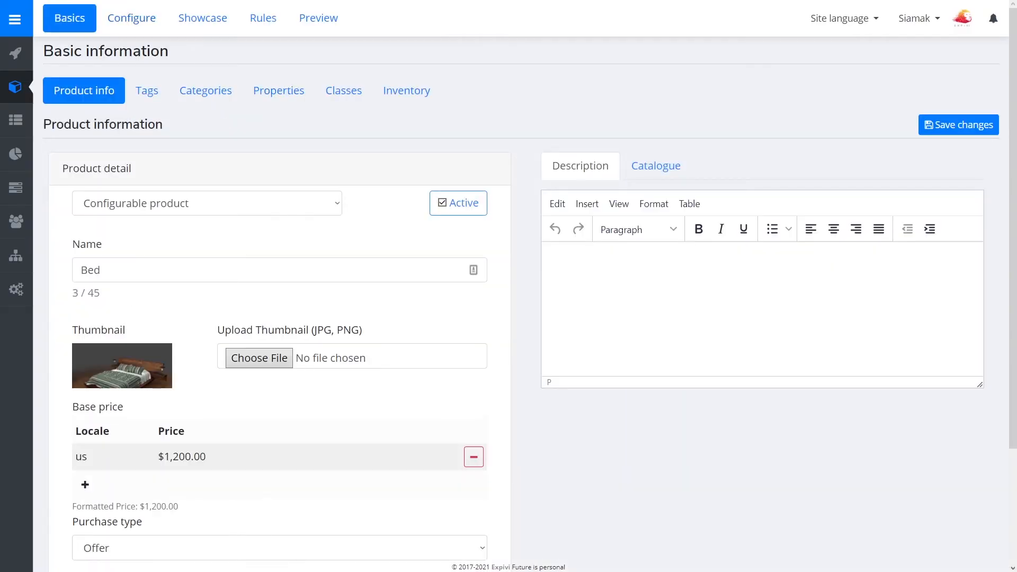
Step: Disable the Attributes and Pricing matrix price calculators in the Bed product's pricing settings
{"action": "left_click", "coordinate": [131, 18]}
{"action": "left_click", "coordinate": [601, 91]}
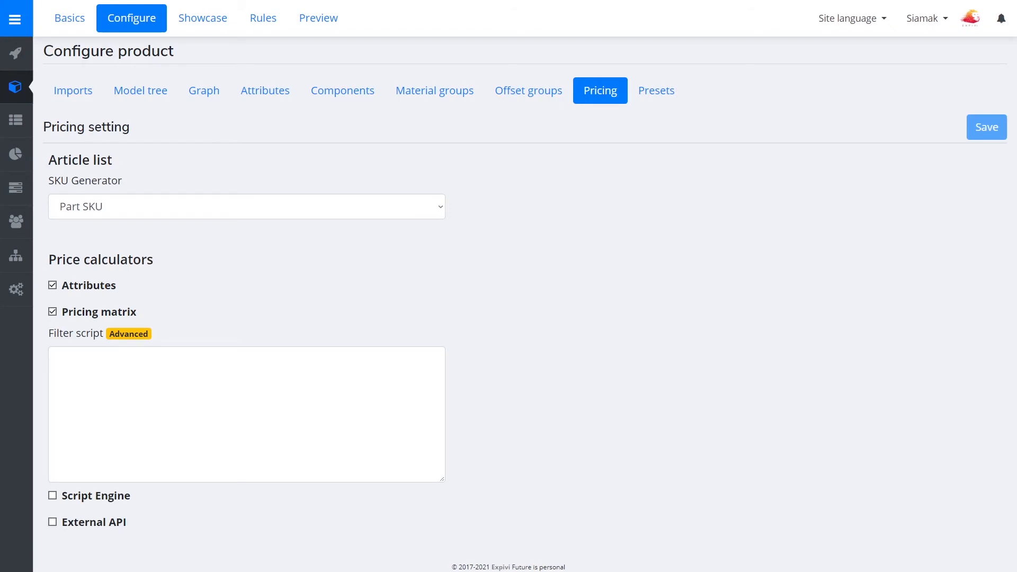
{"action": "left_click", "coordinate": [53, 286]}
{"action": "left_click", "coordinate": [52, 311]}
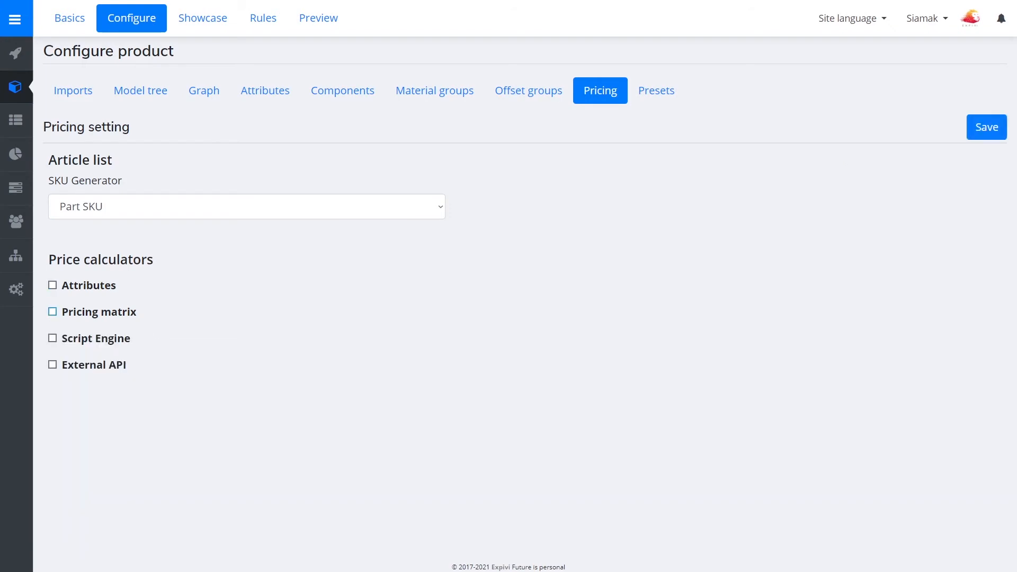
Step: Enable and disable the Pricing matrix, Script Engine and External API price calculators one at a time to view their settings
{"action": "left_click", "coordinate": [53, 311]}
{"action": "left_click", "coordinate": [52, 311]}
{"action": "left_click", "coordinate": [52, 338]}
{"action": "left_click", "coordinate": [53, 338]}
{"action": "left_click", "coordinate": [52, 364]}
{"action": "left_click", "coordinate": [52, 365]}
{"action": "left_click", "coordinate": [53, 338]}
{"action": "left_click", "coordinate": [52, 338]}
{"action": "left_click", "coordinate": [53, 312]}
{"action": "left_click", "coordinate": [53, 312]}
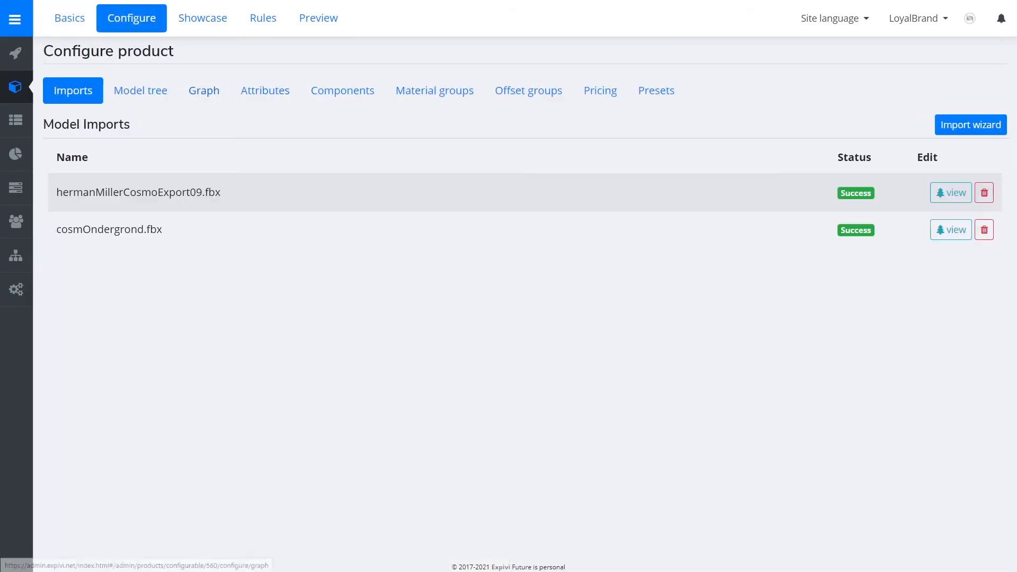
Step: Open the Finish style attribute for editing and inspect its display properties and option prices
{"action": "left_click", "coordinate": [265, 91]}
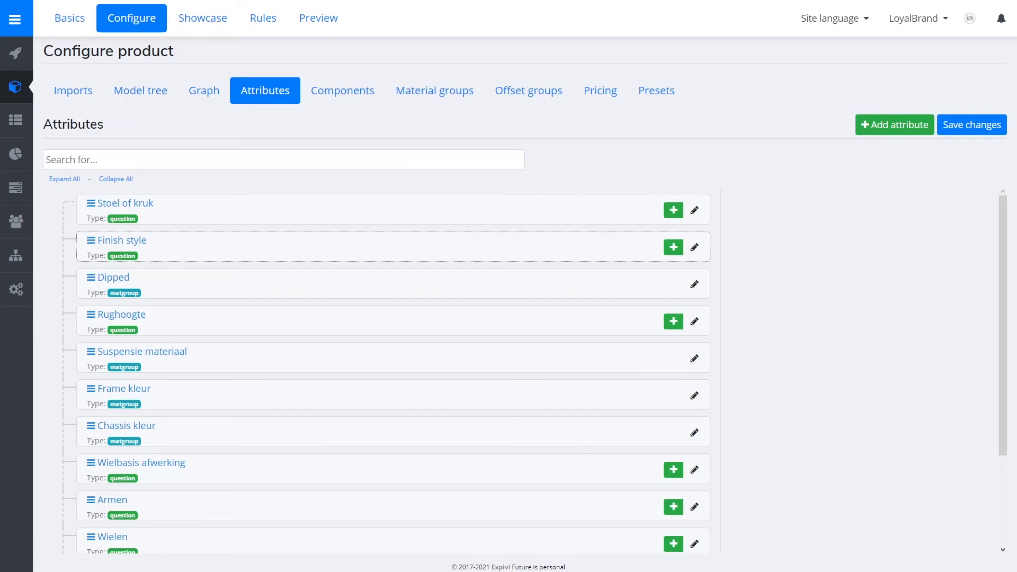
{"action": "left_click", "coordinate": [695, 247]}
{"action": "scroll", "coordinate": [720, 370], "scroll_direction": "down", "scroll_amount": 10}
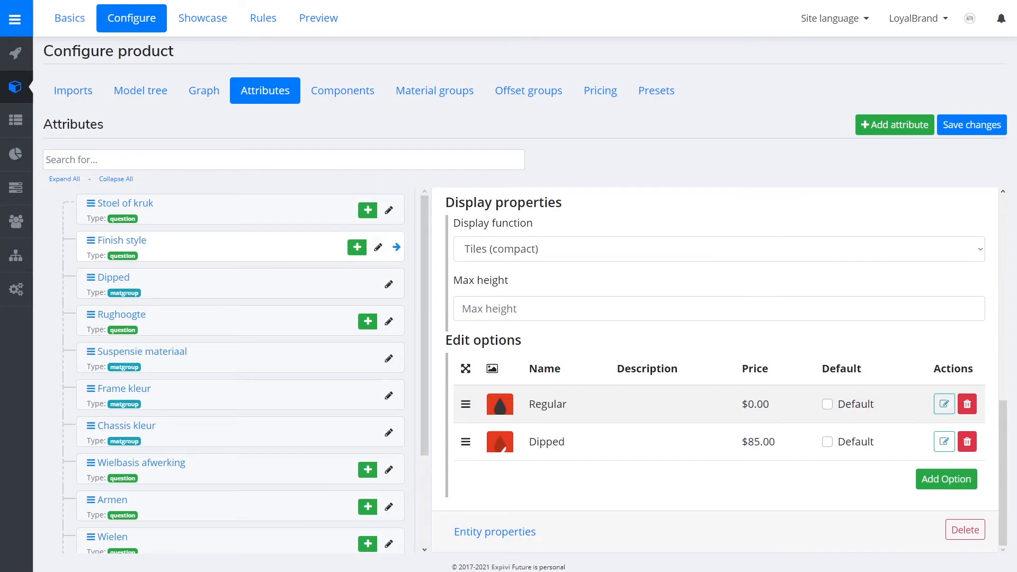
Step: Add an option named "Special" to the Finish style attribute
{"action": "left_click", "coordinate": [946, 479]}
{"action": "left_click", "coordinate": [944, 479]}
{"action": "triple_click", "coordinate": [301, 155]}
{"action": "type", "text": "Special"}
Step: Add an nl locale price of 100 to the Special option
{"action": "scroll", "coordinate": [507, 345], "scroll_direction": "down", "scroll_amount": 3}
{"action": "left_click", "coordinate": [280, 385]}
{"action": "left_click", "coordinate": [277, 386]}
{"action": "left_click", "coordinate": [315, 386]}
{"action": "scroll", "coordinate": [308, 251], "scroll_direction": "down", "scroll_amount": 15}
{"action": "left_click", "coordinate": [304, 251]}
{"action": "left_click", "coordinate": [277, 403]}
{"action": "double_click", "coordinate": [383, 386]}
{"action": "type", "text": "100"}
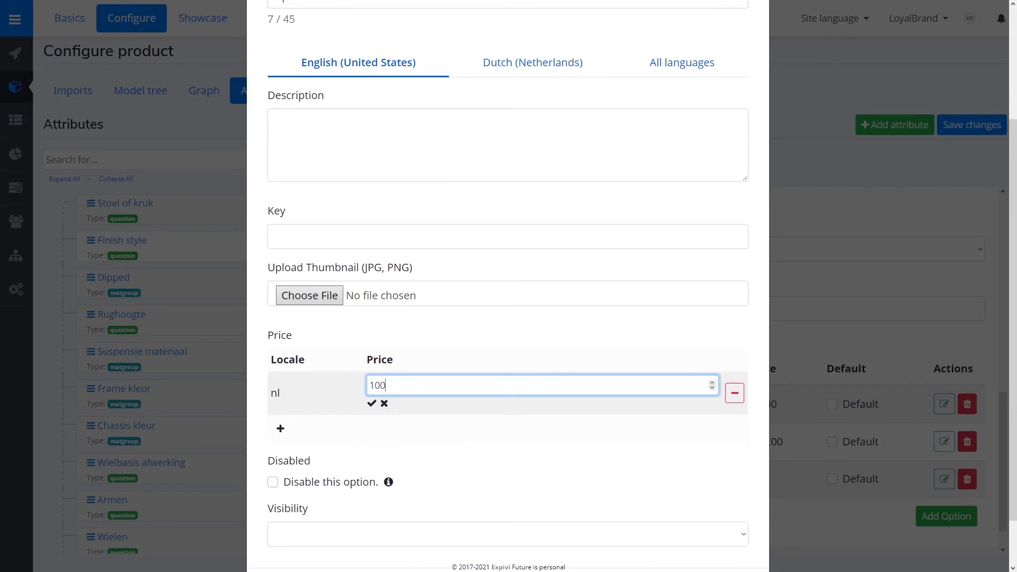
{"action": "key", "text": "Return"}
{"action": "scroll", "coordinate": [508, 318], "scroll_direction": "down", "scroll_amount": 1}
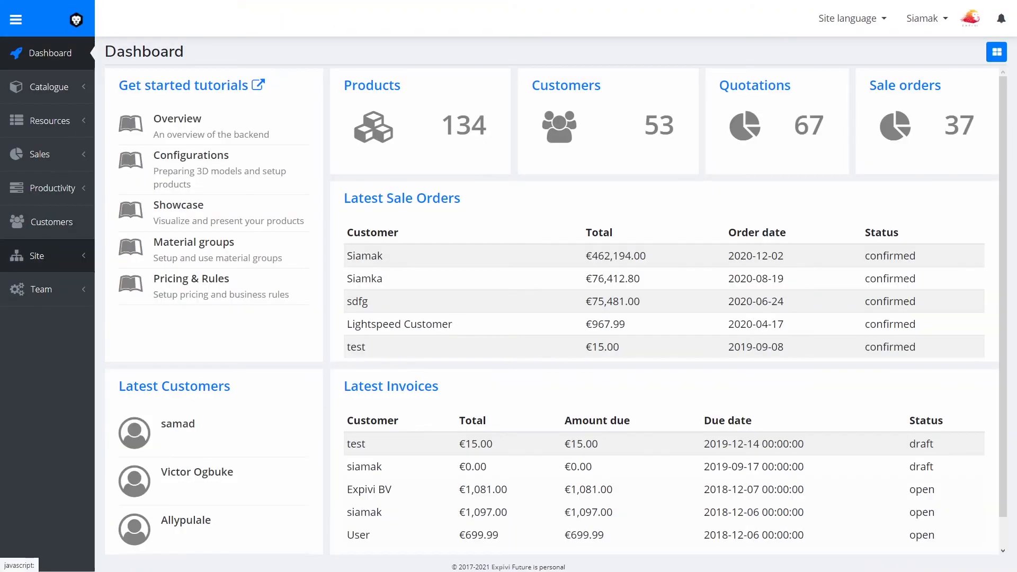
Step: Go to the site's Price Matrix price rules and view the settings of the testss rule
{"action": "left_click", "coordinate": [37, 256]}
{"action": "left_click", "coordinate": [40, 307]}
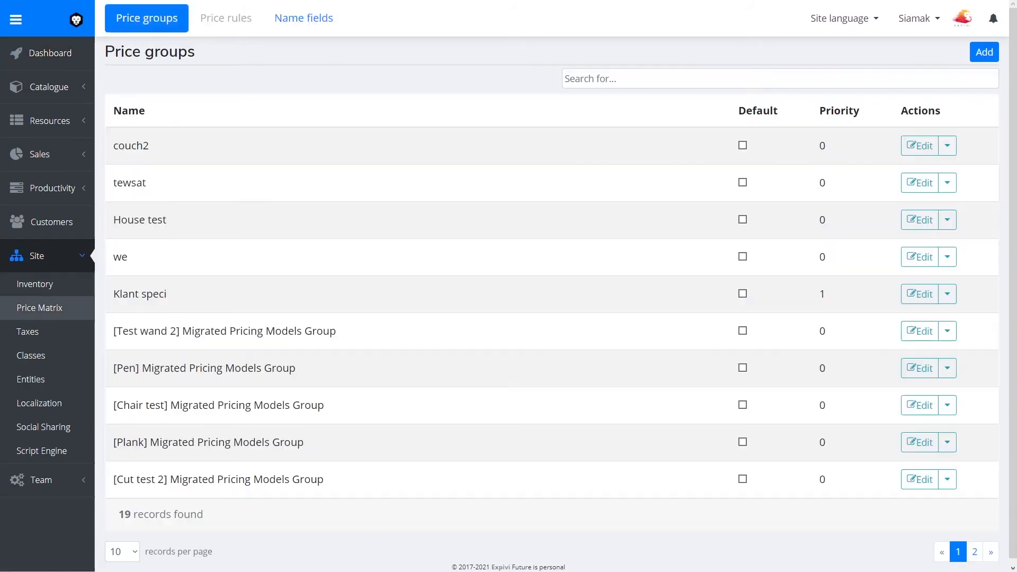
{"action": "left_click", "coordinate": [225, 18]}
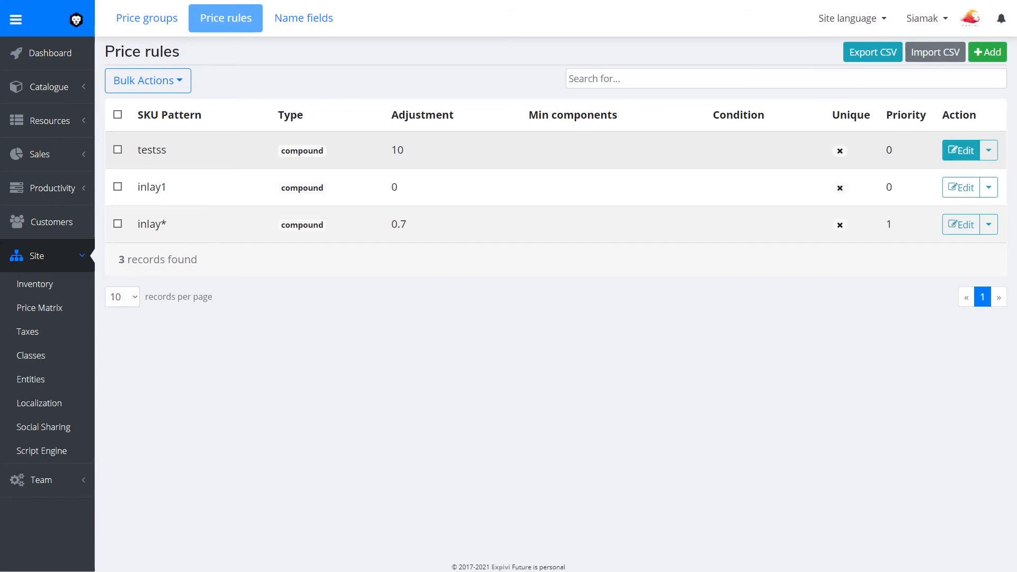
{"action": "left_click", "coordinate": [960, 150]}
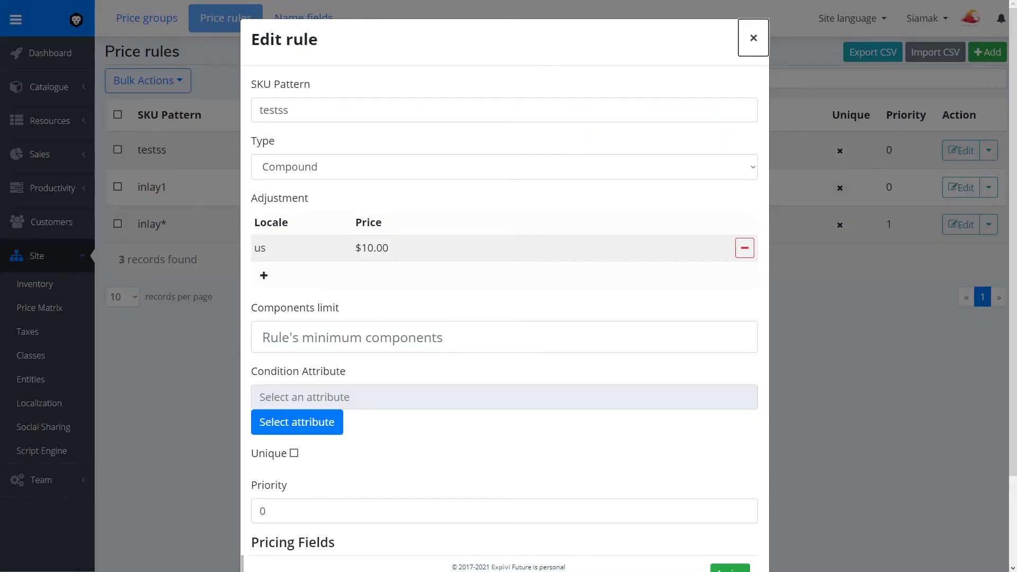
Step: Start a new price rule with the SKU pattern XYZ123
{"action": "left_click", "coordinate": [987, 52]}
{"action": "left_click", "coordinate": [987, 52]}
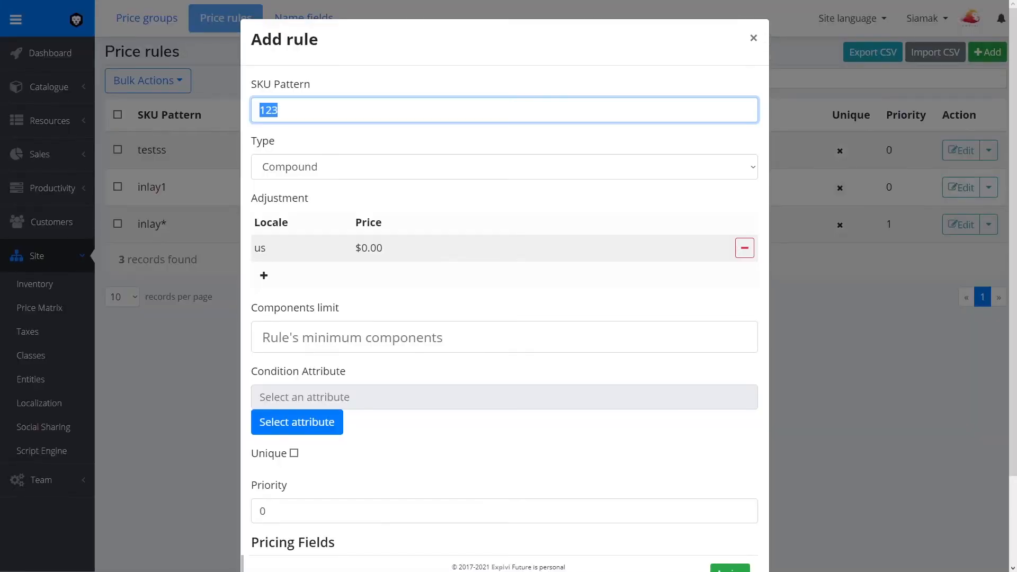
{"action": "left_click", "coordinate": [279, 110]}
{"action": "type", "text": "*"}
{"action": "key", "text": "ctrl+a"}
{"action": "type", "text": "XYZ123"}
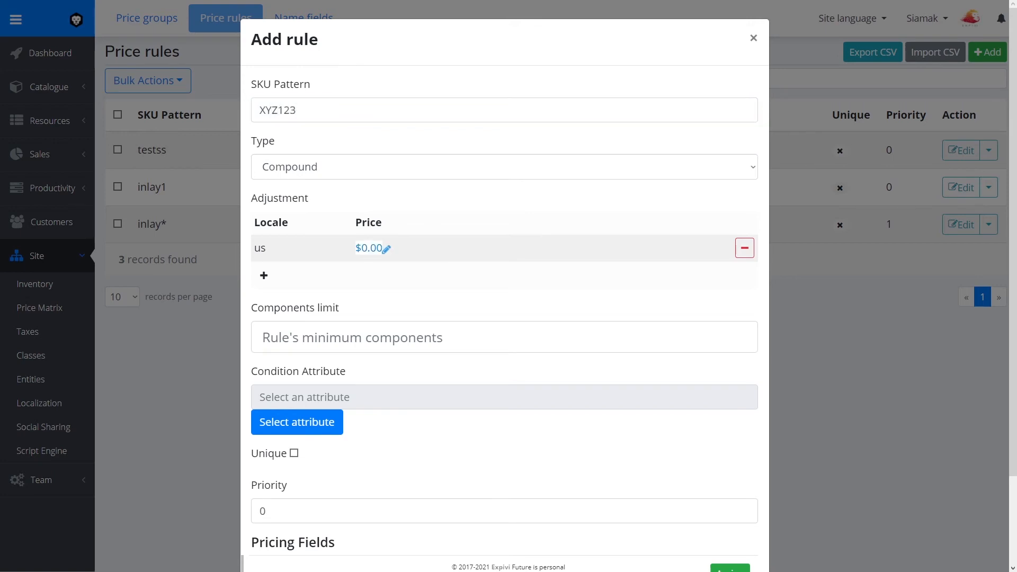
Step: Set the new rule's us price adjustment to $10.00 and save the rule
{"action": "left_click", "coordinate": [386, 248]}
{"action": "type", "text": "10"}
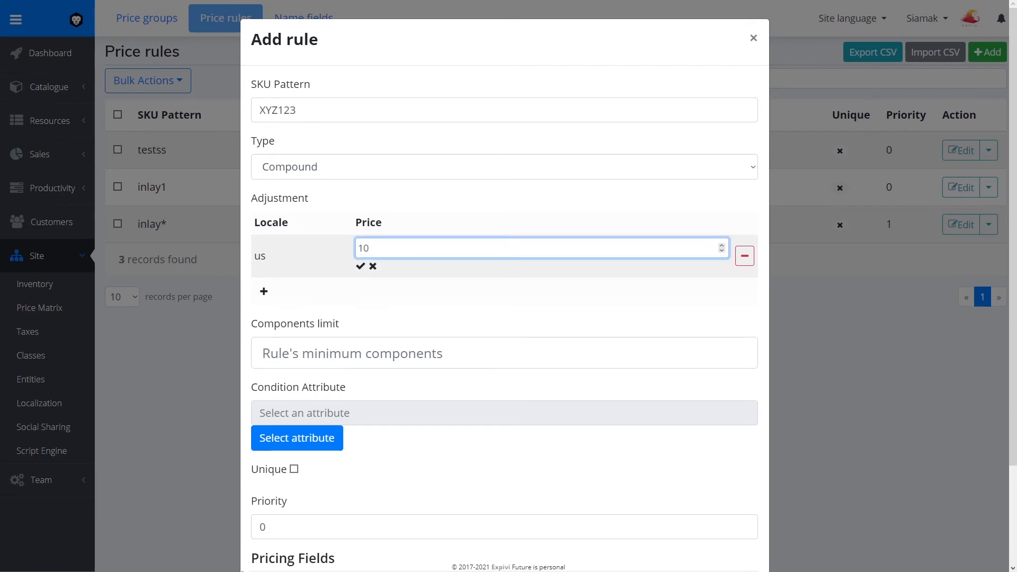
{"action": "key", "text": "Return"}
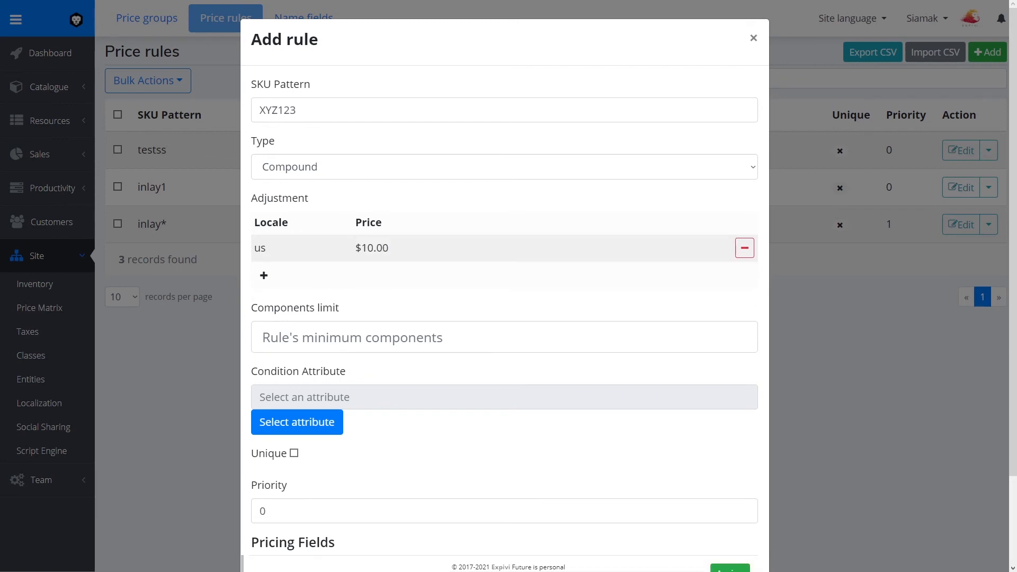
{"action": "scroll", "coordinate": [505, 318], "scroll_direction": "down", "scroll_amount": 1}
{"action": "scroll", "coordinate": [504, 318], "scroll_direction": "up", "scroll_amount": 1}
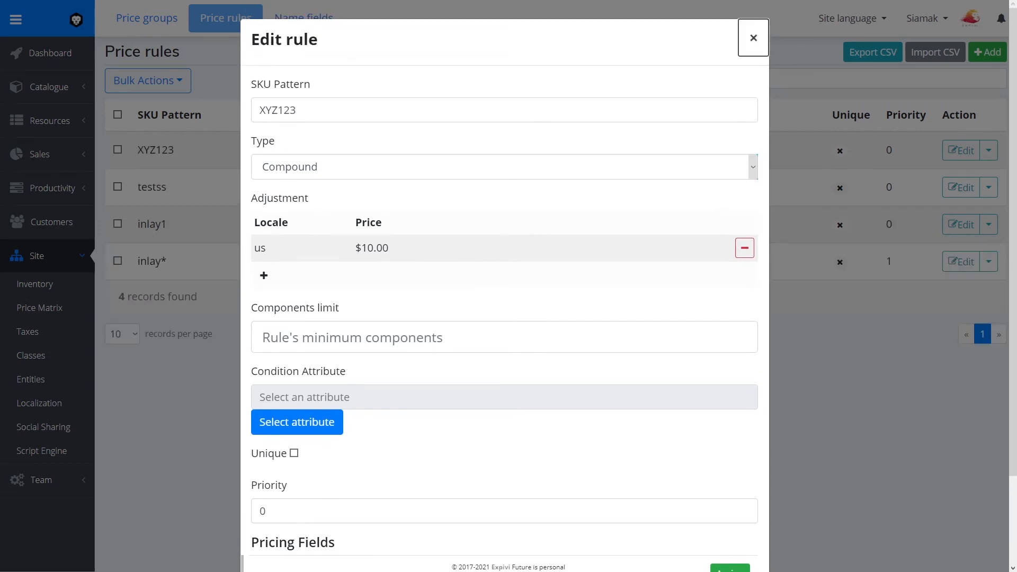
Step: Change the XYZ123 rule's type to Rate and set its us price adjustment to 0.1
{"action": "left_click", "coordinate": [504, 166]}
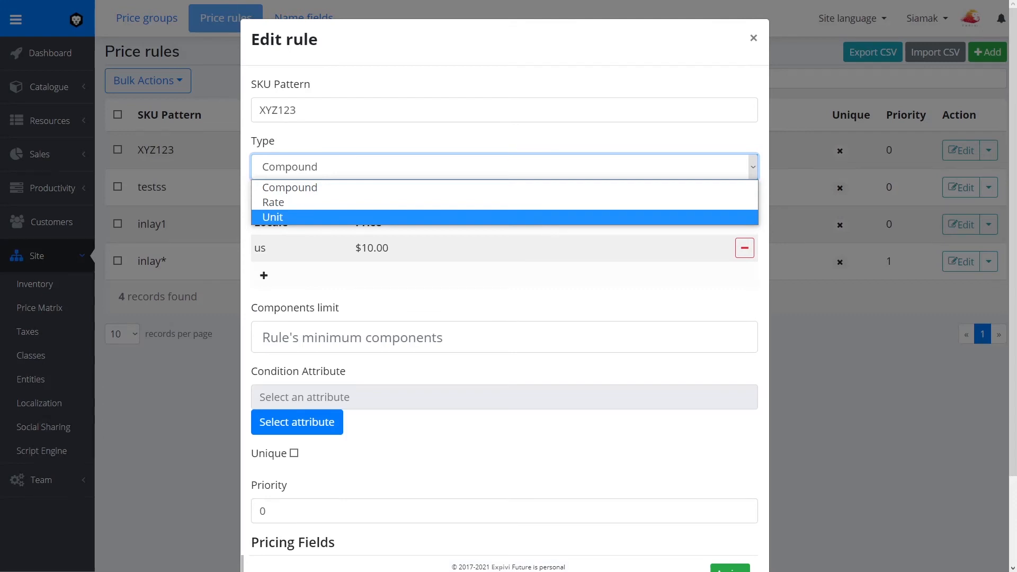
{"action": "left_click", "coordinate": [504, 203]}
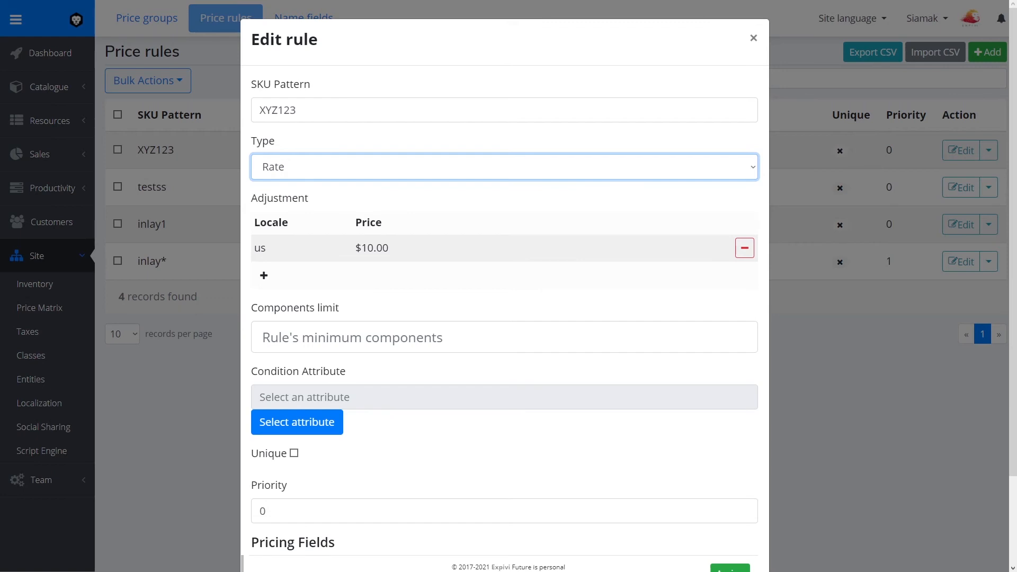
{"action": "left_click", "coordinate": [373, 248]}
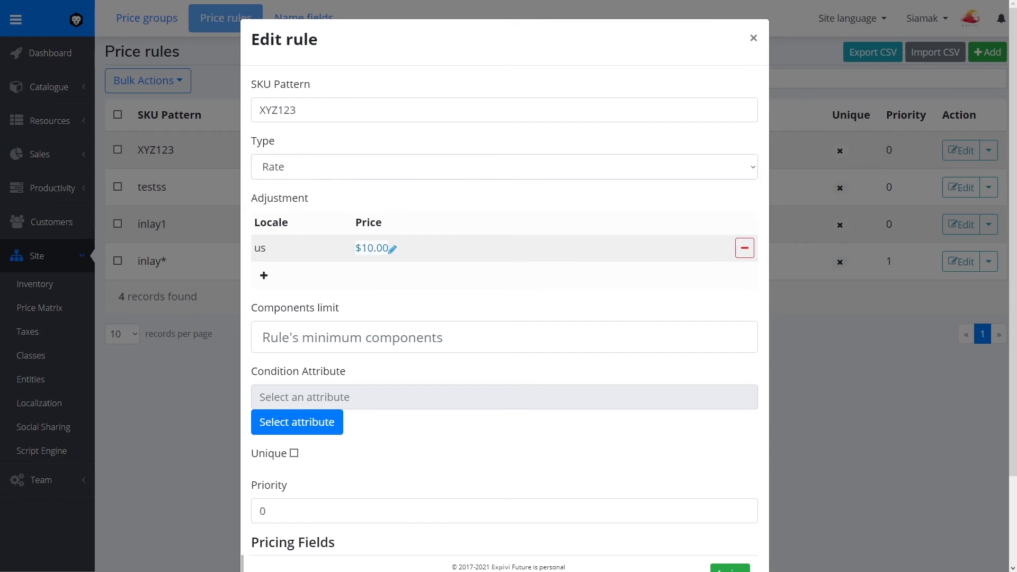
{"action": "left_click", "coordinate": [373, 248]}
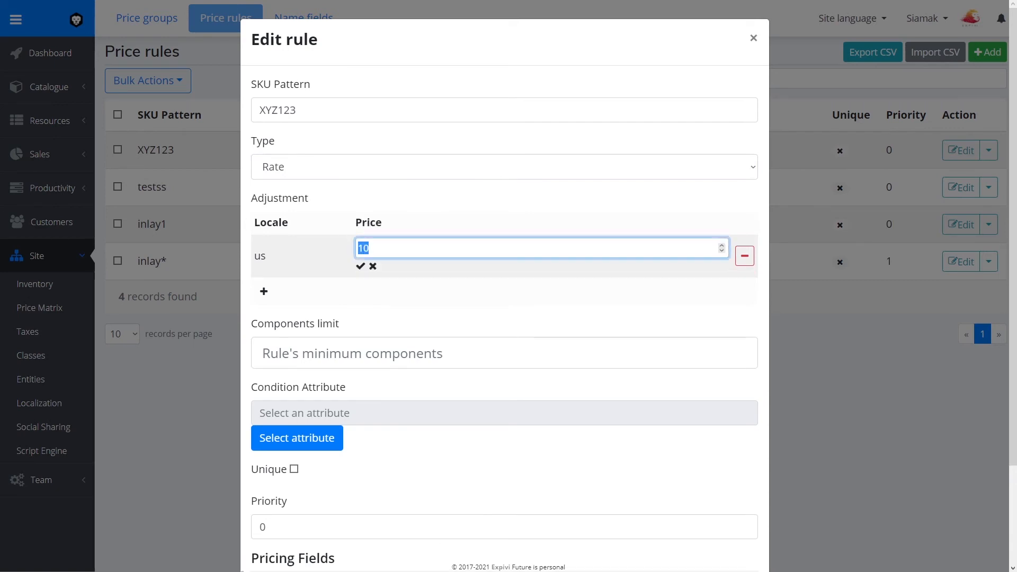
{"action": "type", "text": "0.1"}
{"action": "key", "text": "Return"}
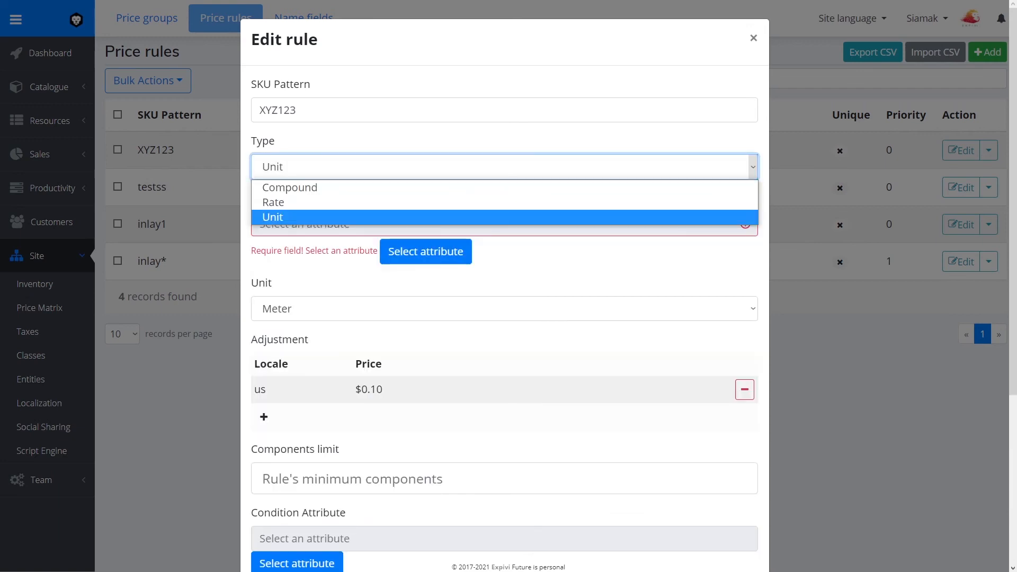
Step: Change the XYZ123 rule's type to Unit and set its unit to Centimeter
{"action": "left_click", "coordinate": [505, 217]}
{"action": "left_click", "coordinate": [551, 281]}
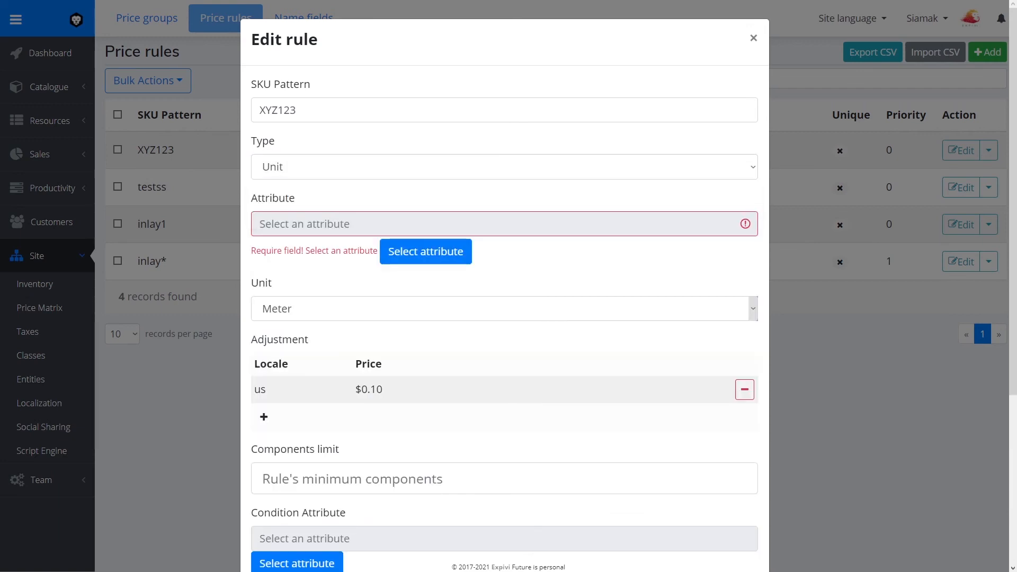
{"action": "left_click", "coordinate": [505, 308]}
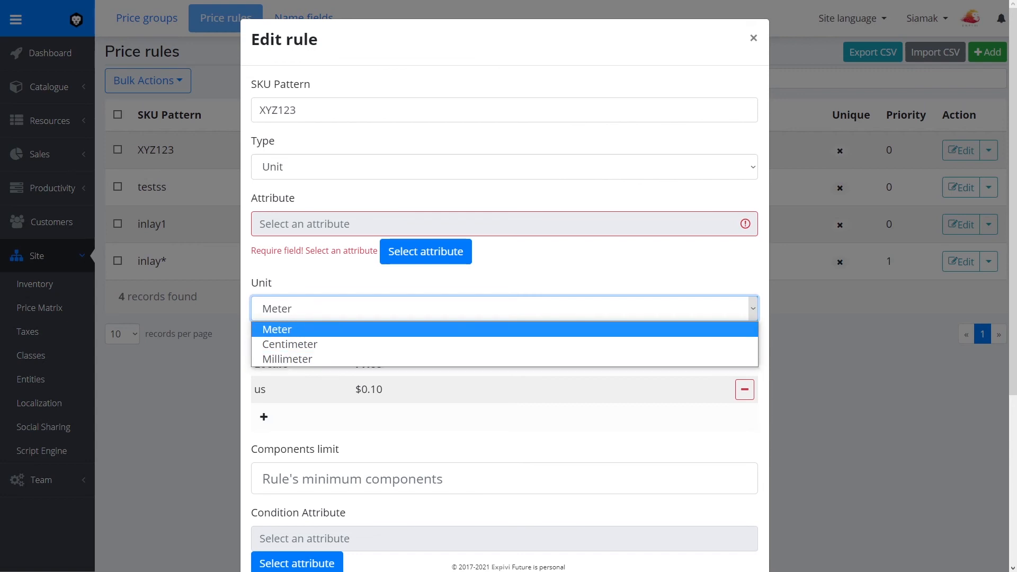
{"action": "left_click", "coordinate": [504, 344]}
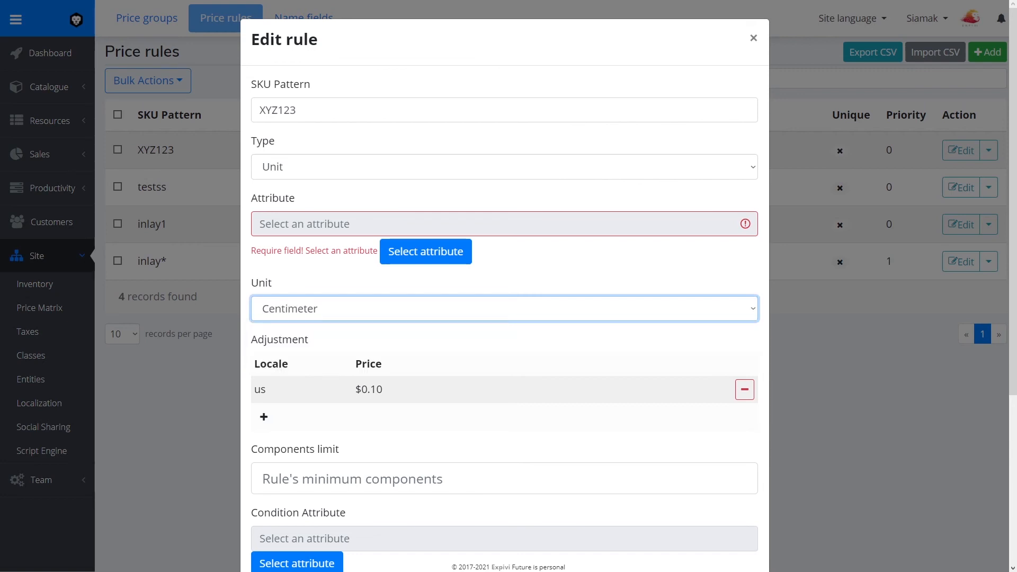
Step: Set the rule's components limit to 3
{"action": "scroll", "coordinate": [505, 286], "scroll_direction": "down", "scroll_amount": 5}
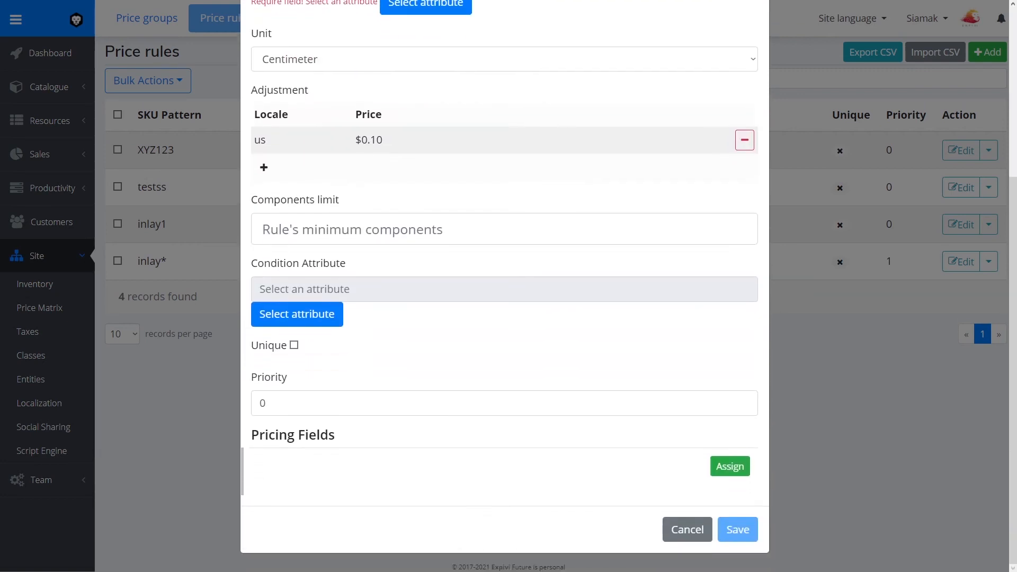
{"action": "left_click", "coordinate": [504, 229]}
{"action": "type", "text": "3"}
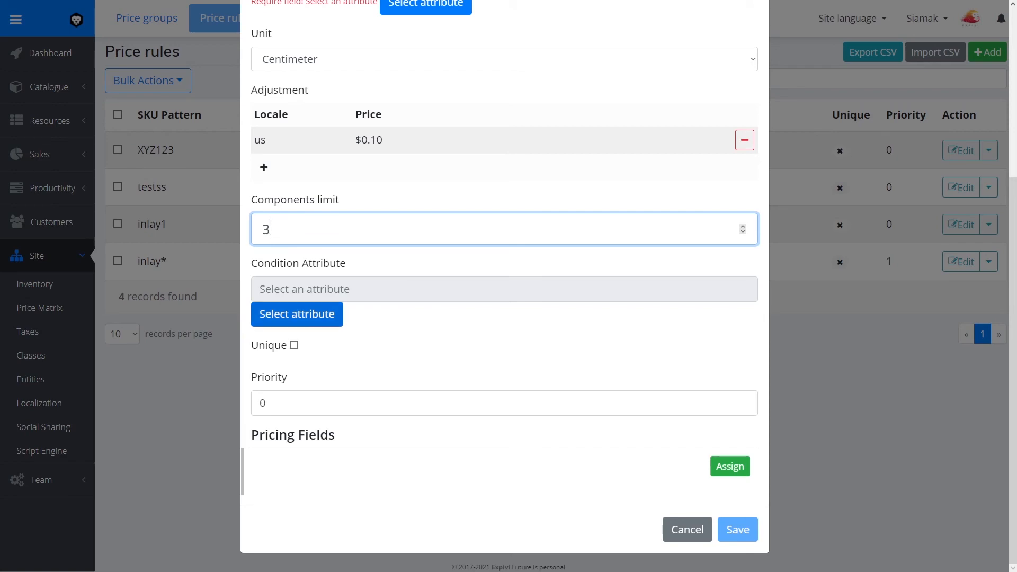
Step: Link Rear bumper polaris as the condition attribute with condition value SMALL, and mark the rule as unique
{"action": "left_click", "coordinate": [297, 314]}
{"action": "left_click", "coordinate": [271, 187]}
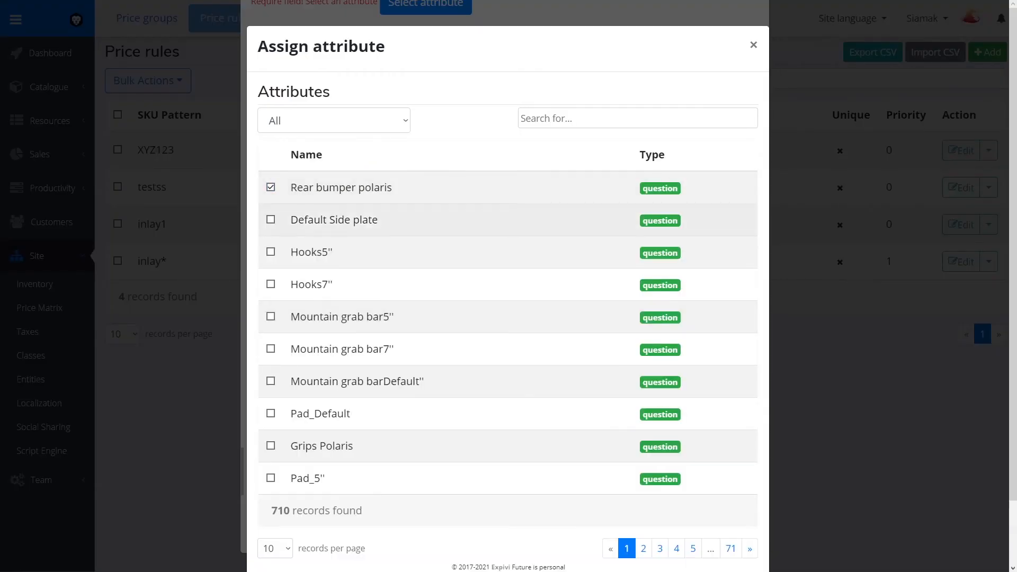
{"action": "scroll", "coordinate": [477, 219], "scroll_direction": "down", "scroll_amount": 3}
{"action": "left_click", "coordinate": [733, 533]}
{"action": "type", "text": "SMALL"}
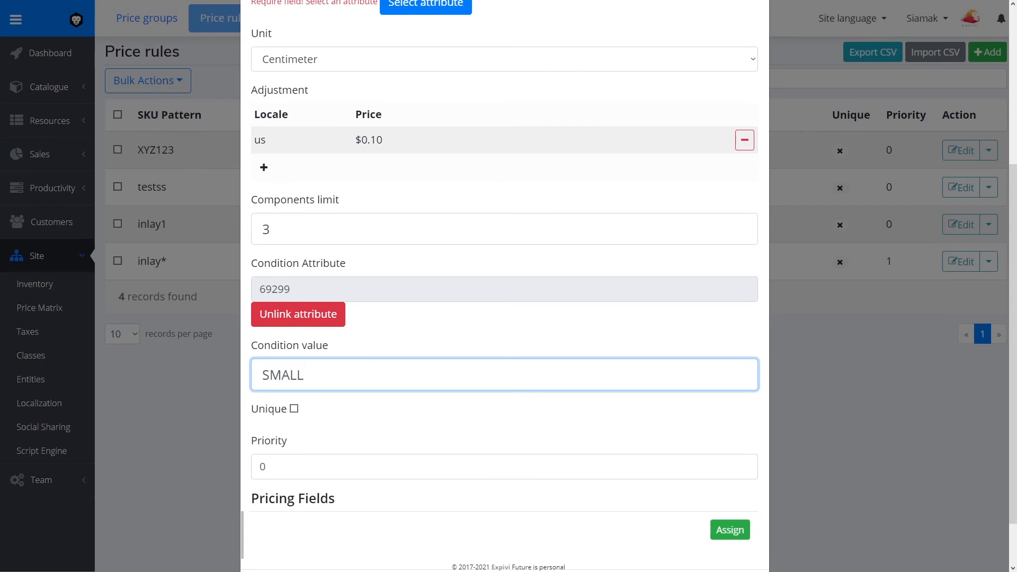
{"action": "left_click", "coordinate": [294, 409]}
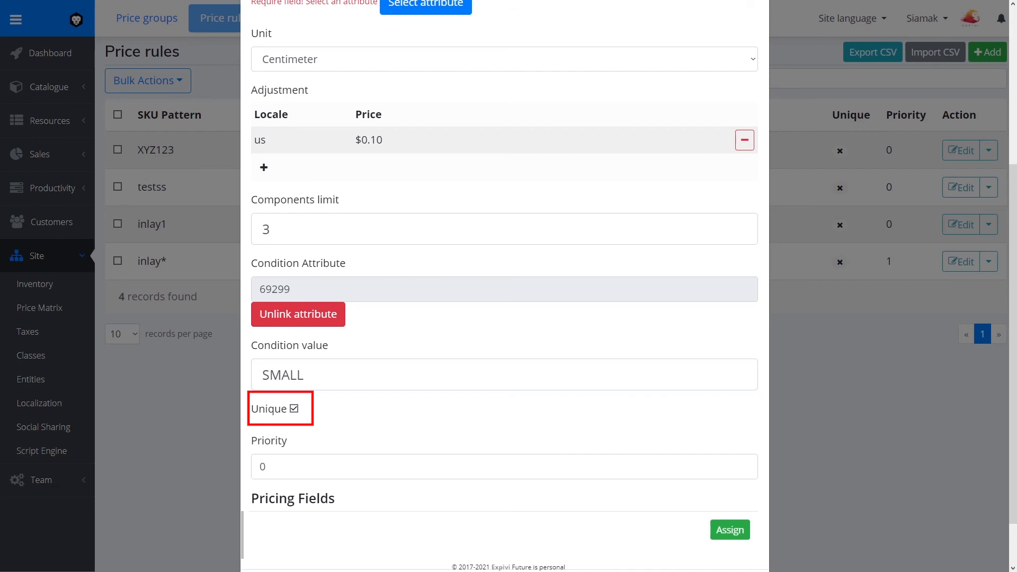
Step: Assign the first Advice price field in the list to the rule's pricing fields
{"action": "left_click", "coordinate": [730, 530]}
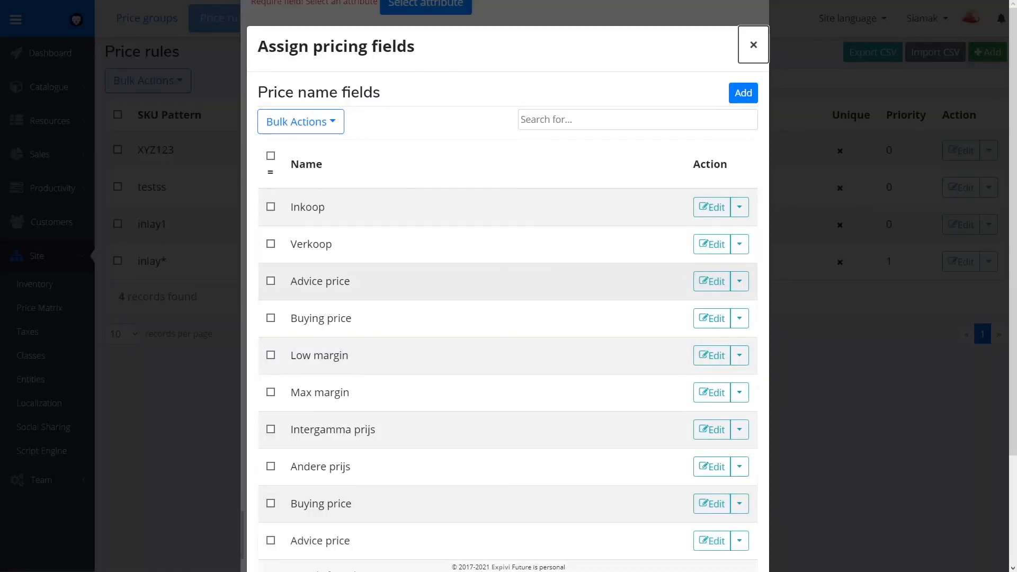
{"action": "left_click", "coordinate": [271, 282]}
{"action": "left_click", "coordinate": [743, 94]}
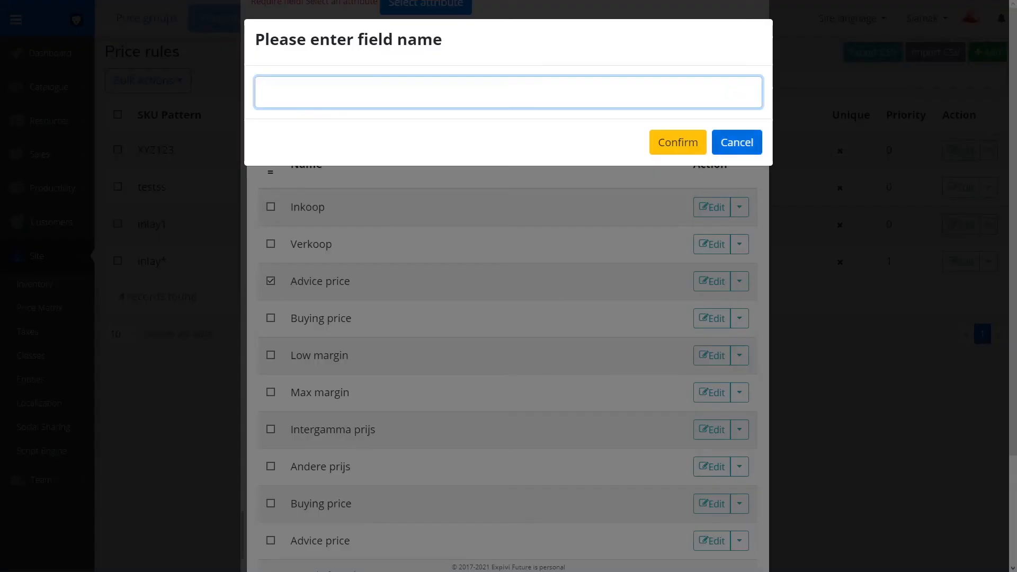
{"action": "left_click", "coordinate": [737, 142]}
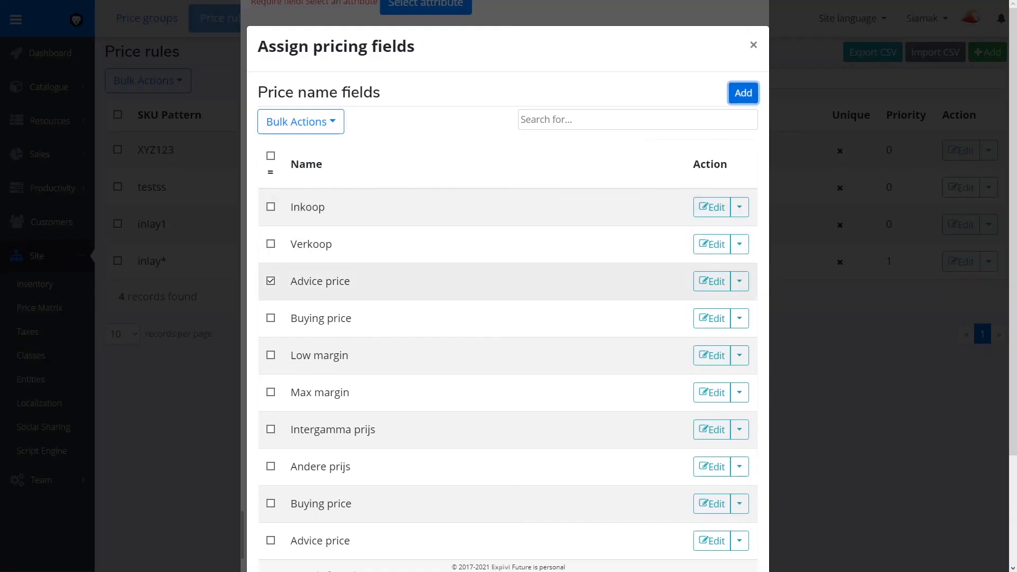
{"action": "scroll", "coordinate": [711, 282], "scroll_direction": "down", "scroll_amount": 3}
{"action": "left_click", "coordinate": [733, 529]}
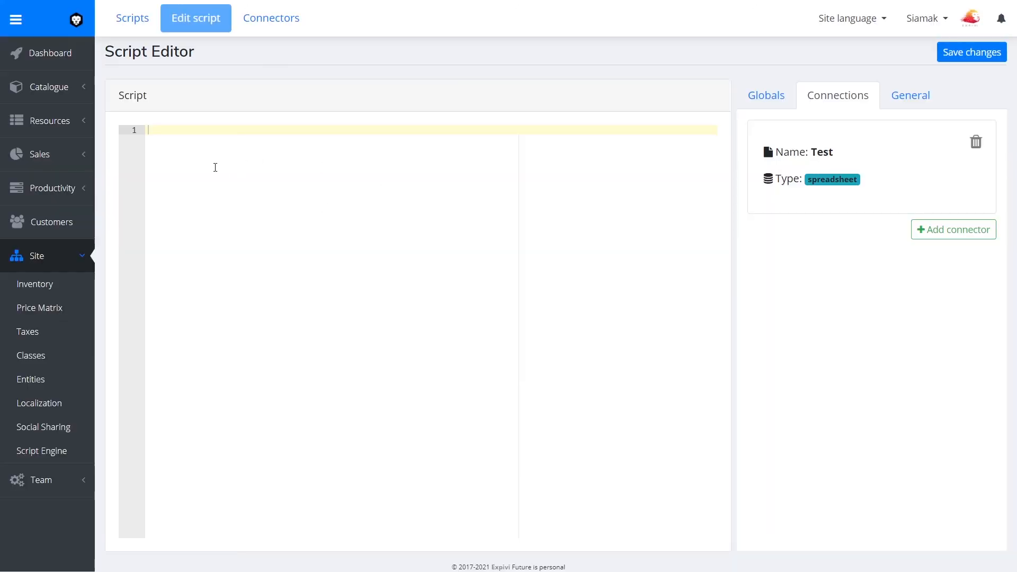
Step: Write a script line that declares excel as xpv.connect(‘Test’), followed by a blank line
{"action": "type", "text": "let excel = xpv.connect(‘Test’);"}
{"action": "key", "text": "Return"}
{"action": "key", "text": "Return"}
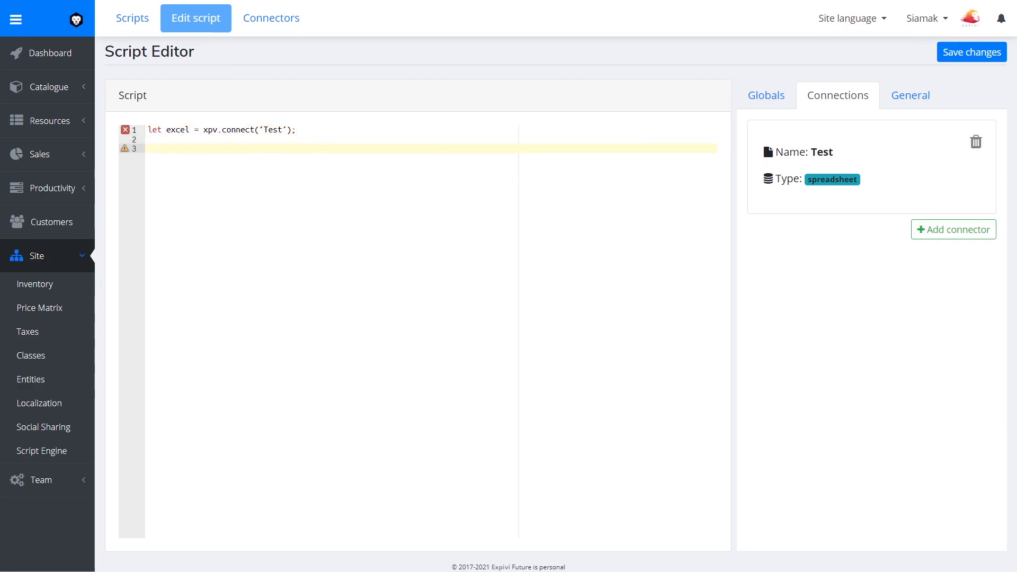